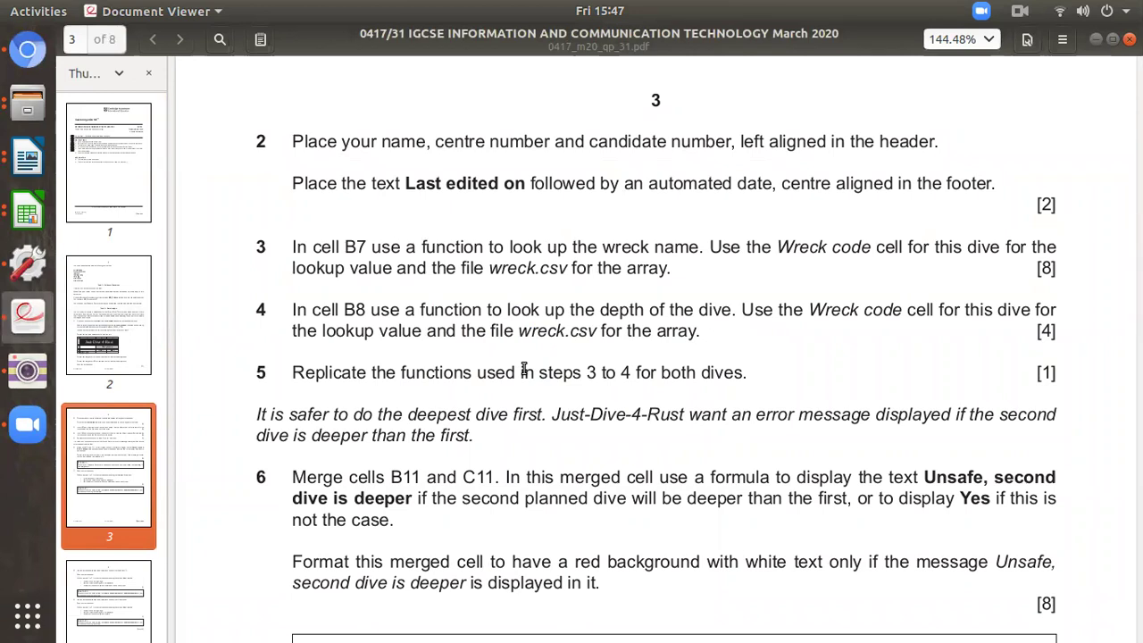
Step: Scroll the exam paper up from page 3 to the Task 2 – Data Analysis heading
{"action": "left_click", "coordinate": [1020, 11]}
{"action": "left_click", "coordinate": [1023, 60]}
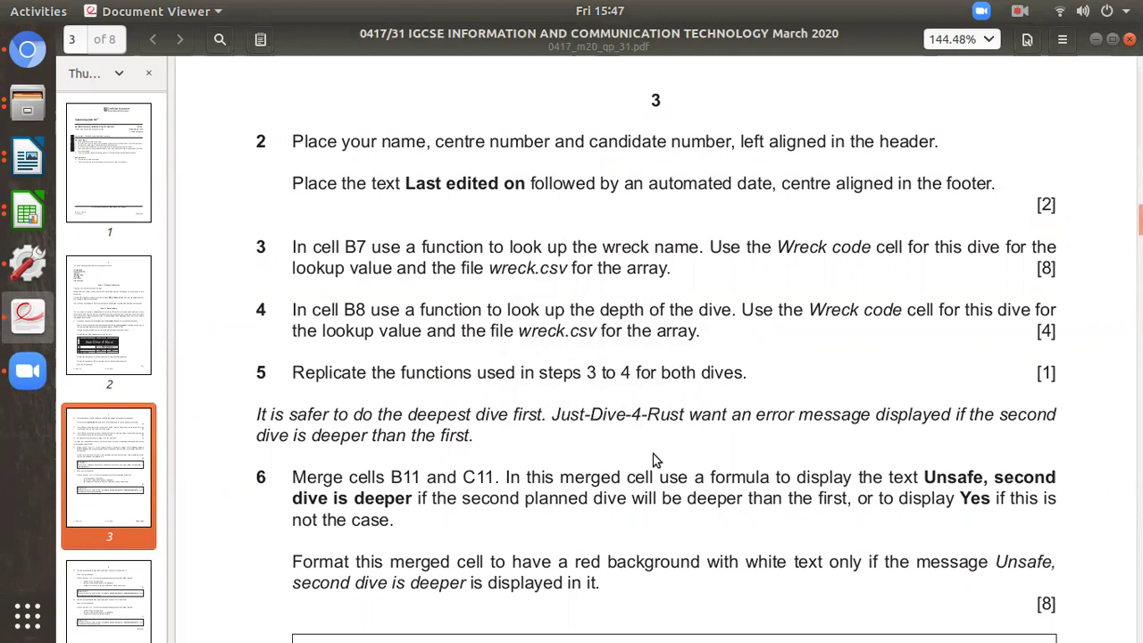
{"action": "scroll", "coordinate": [634, 442], "scroll_direction": "up", "scroll_amount": 3}
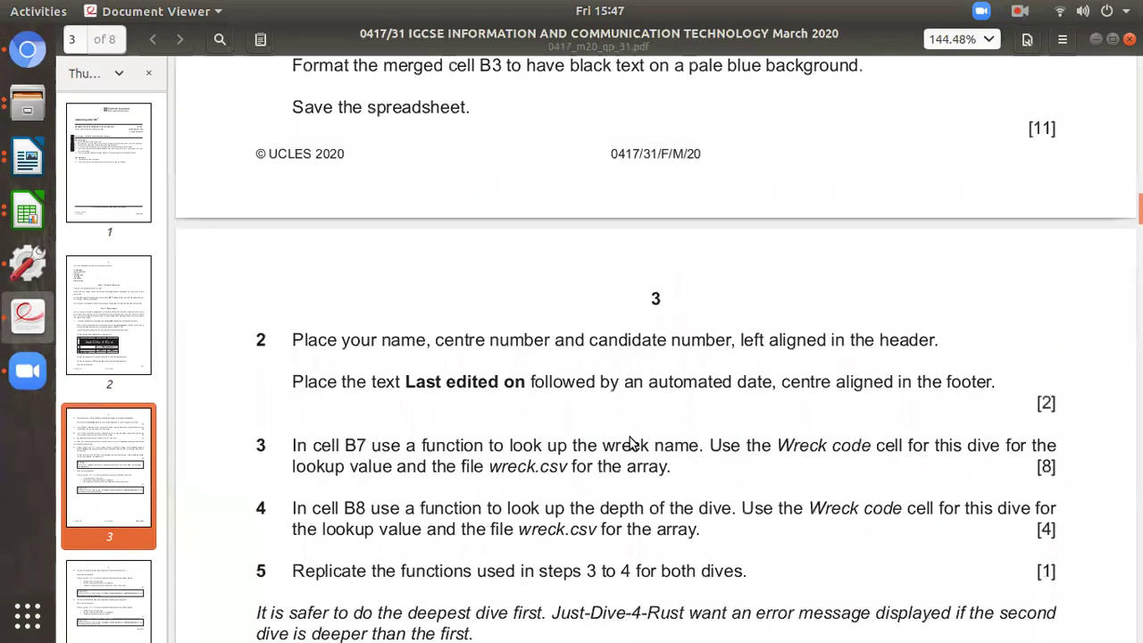
{"action": "scroll", "coordinate": [633, 438], "scroll_direction": "up", "scroll_amount": 5}
{"action": "scroll", "coordinate": [631, 437], "scroll_direction": "up", "scroll_amount": 2}
{"action": "scroll", "coordinate": [634, 435], "scroll_direction": "up", "scroll_amount": 3}
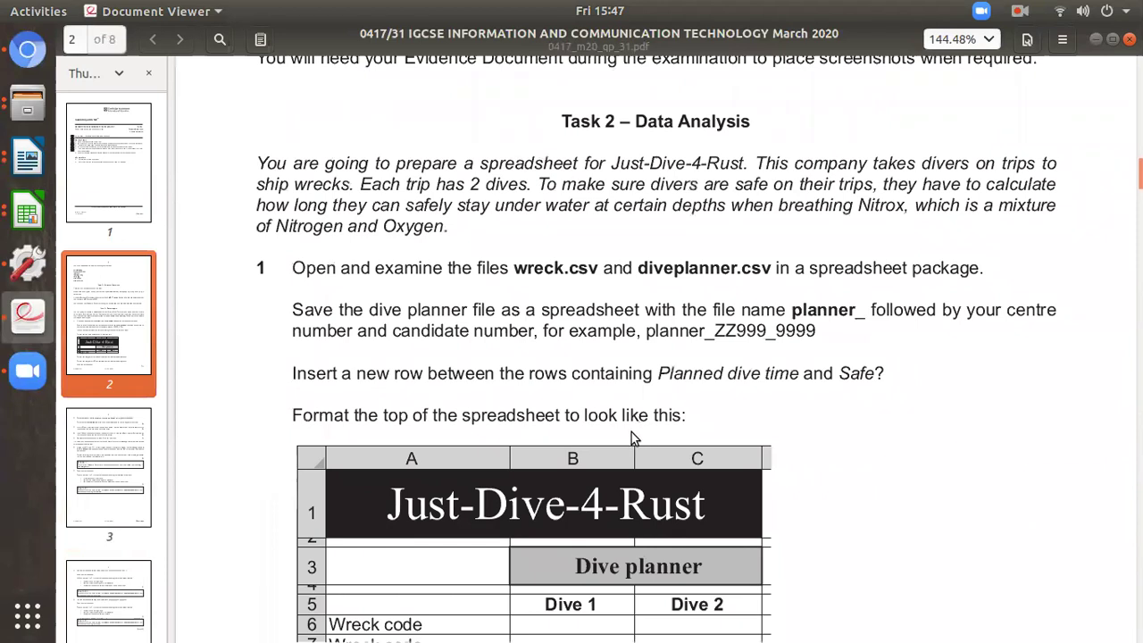
{"action": "scroll", "coordinate": [630, 430], "scroll_direction": "up", "scroll_amount": 9}
{"action": "scroll", "coordinate": [627, 431], "scroll_direction": "up", "scroll_amount": 3}
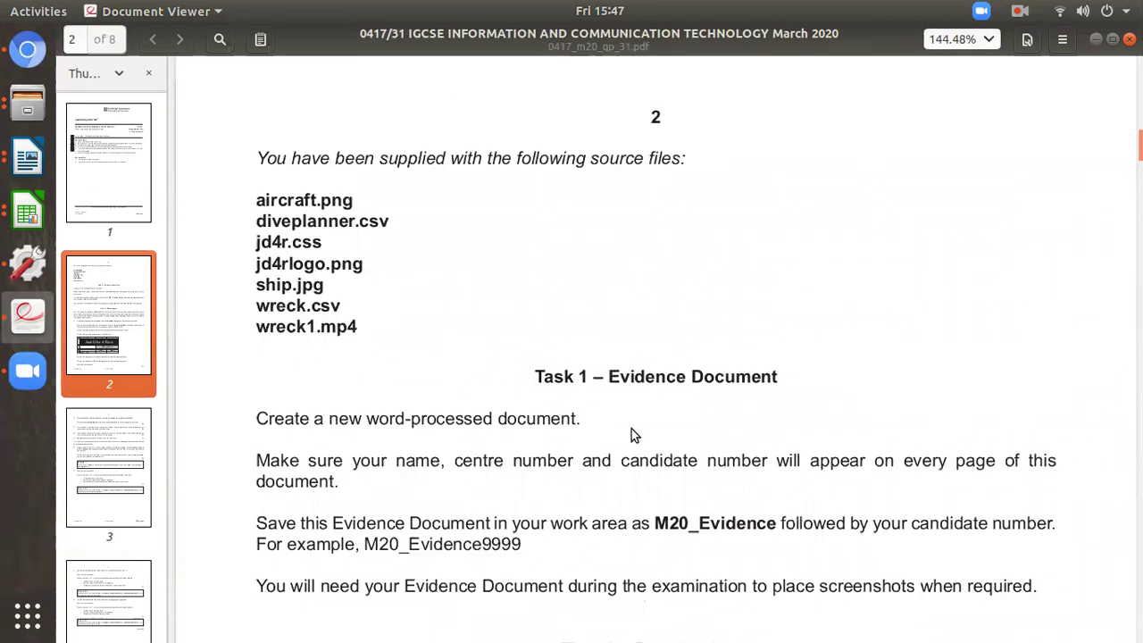
{"action": "scroll", "coordinate": [631, 429], "scroll_direction": "up", "scroll_amount": 4}
{"action": "scroll", "coordinate": [606, 433], "scroll_direction": "up", "scroll_amount": 10}
{"action": "scroll", "coordinate": [608, 430], "scroll_direction": "up", "scroll_amount": 2}
{"action": "scroll", "coordinate": [608, 430], "scroll_direction": "up", "scroll_amount": 8}
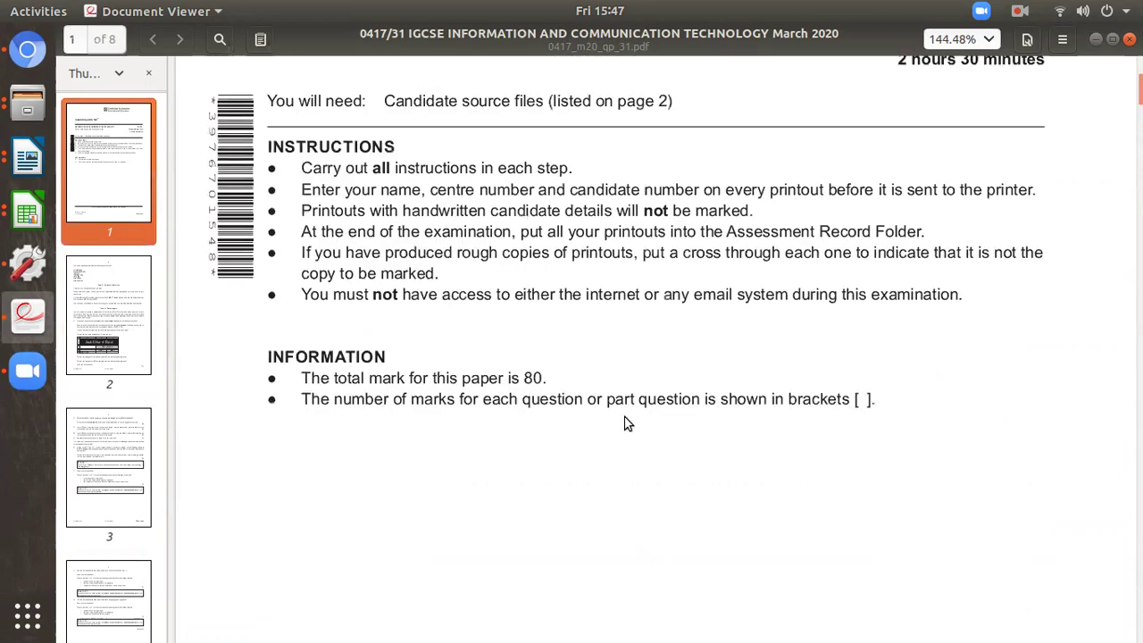
{"action": "key", "text": "Right"}
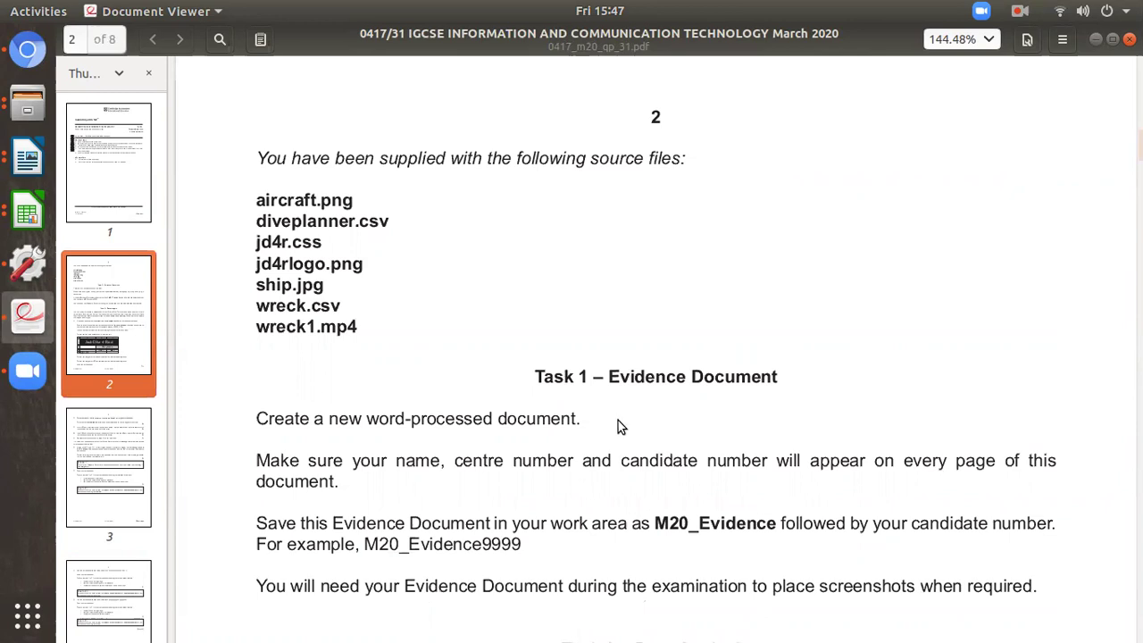
{"action": "scroll", "coordinate": [606, 441], "scroll_direction": "down", "scroll_amount": 3}
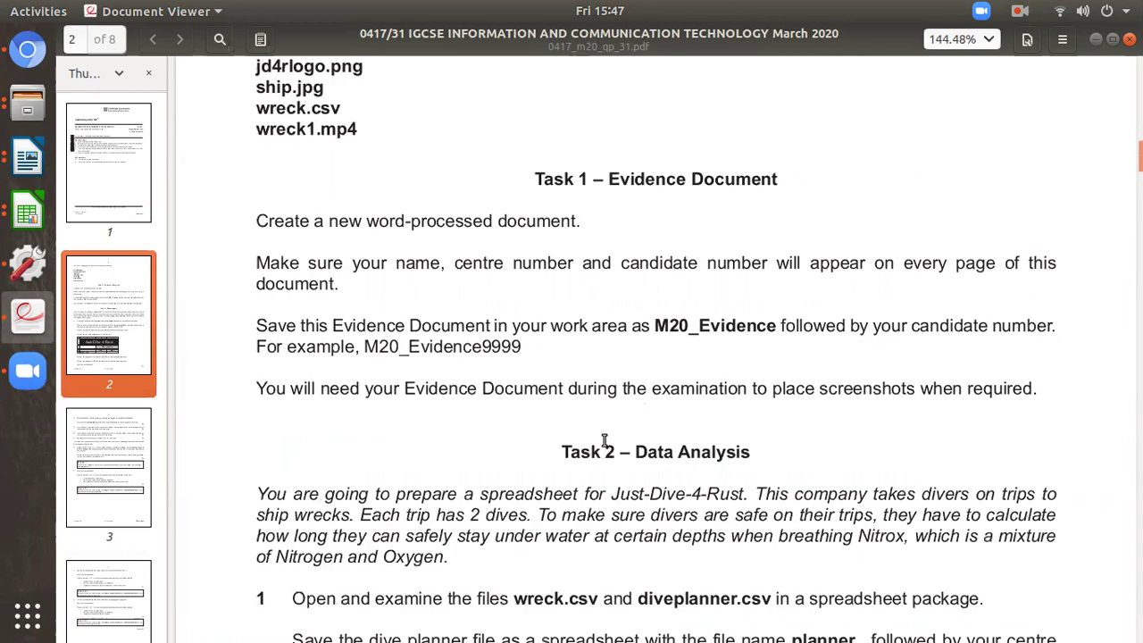
{"action": "scroll", "coordinate": [613, 437], "scroll_direction": "down", "scroll_amount": 4}
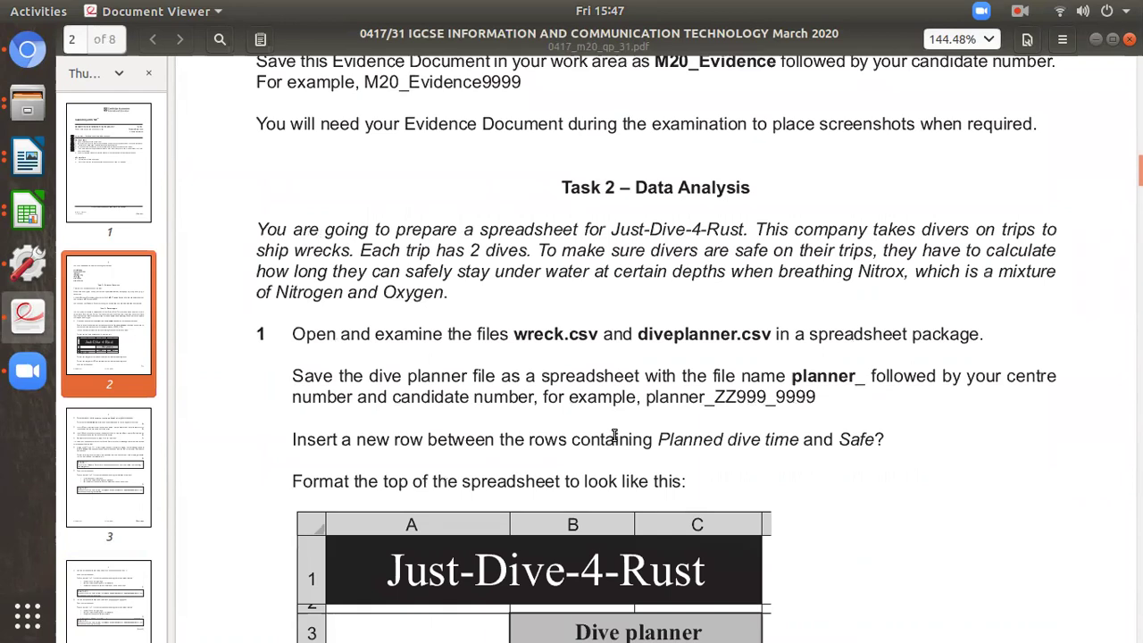
{"action": "scroll", "coordinate": [615, 436], "scroll_direction": "down", "scroll_amount": 5}
{"action": "scroll", "coordinate": [604, 453], "scroll_direction": "down", "scroll_amount": 8}
{"action": "scroll", "coordinate": [518, 458], "scroll_direction": "down", "scroll_amount": 3}
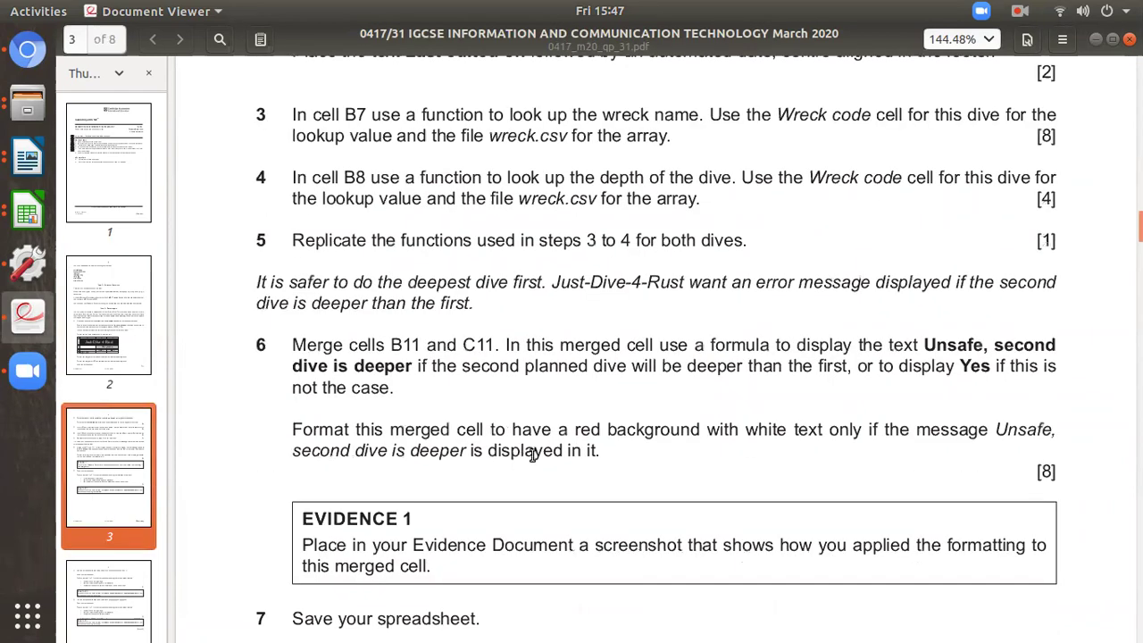
{"action": "scroll", "coordinate": [532, 456], "scroll_direction": "down", "scroll_amount": 4}
{"action": "scroll", "coordinate": [449, 409], "scroll_direction": "up", "scroll_amount": 1}
{"action": "scroll", "coordinate": [438, 388], "scroll_direction": "up", "scroll_amount": 6}
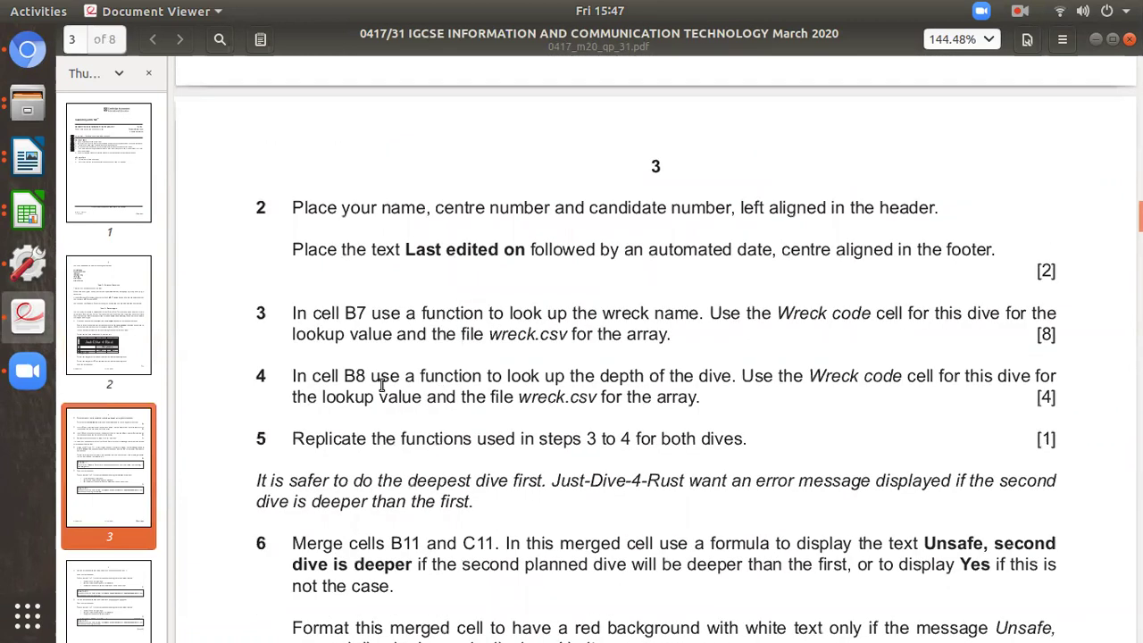
{"action": "left_click_drag", "start_coordinate": [294, 313], "coordinate": [685, 345]}
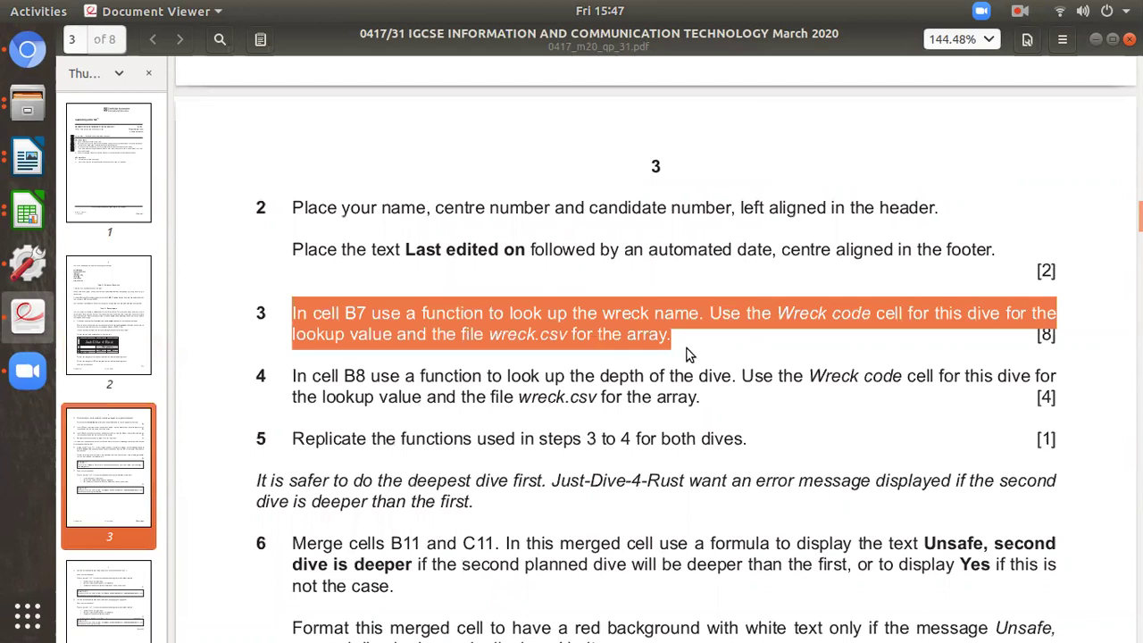
{"action": "scroll", "coordinate": [687, 348], "scroll_direction": "up", "scroll_amount": 5}
{"action": "scroll", "coordinate": [686, 348], "scroll_direction": "up", "scroll_amount": 4}
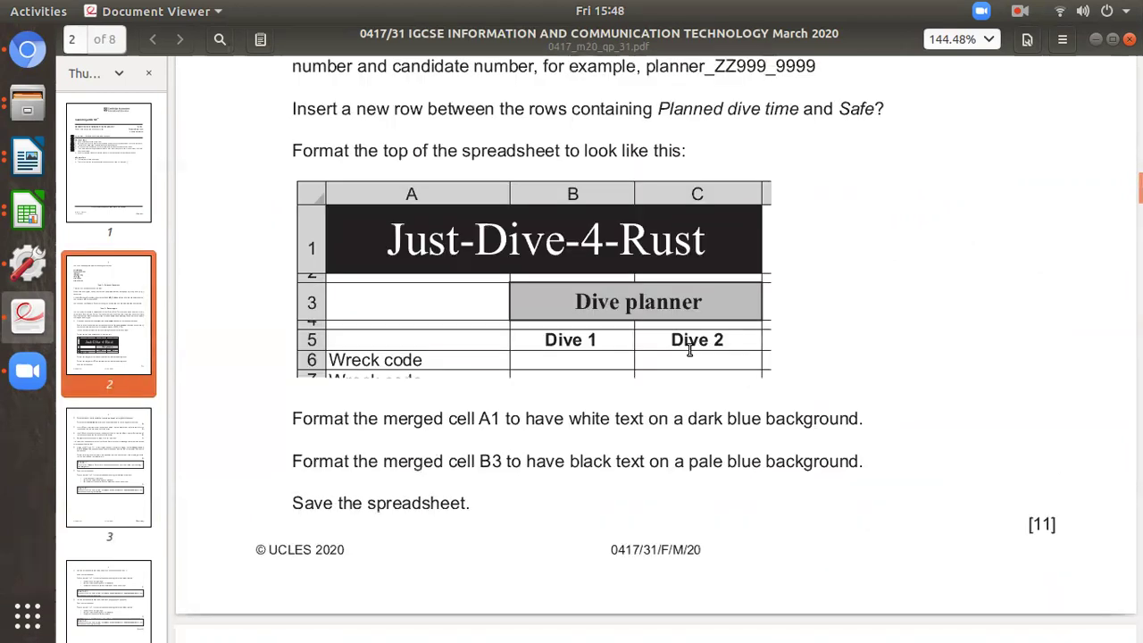
{"action": "scroll", "coordinate": [687, 359], "scroll_direction": "up", "scroll_amount": 5}
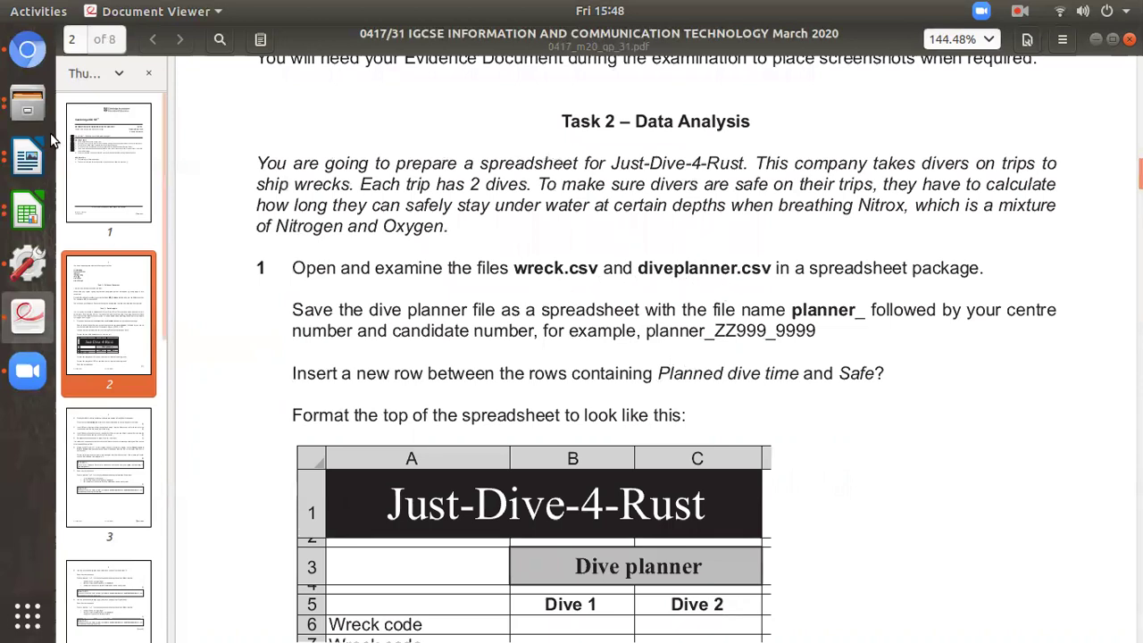
Step: Open diveplanner.ods from Desktop > IGCSE Center > WorkArea
{"action": "left_click", "coordinate": [36, 112]}
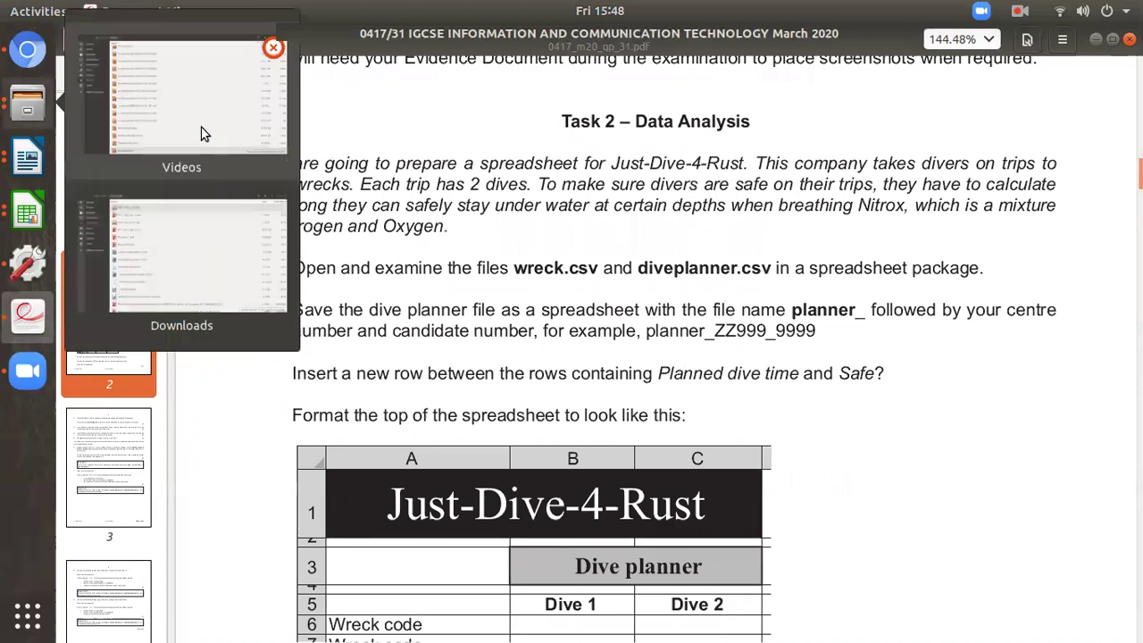
{"action": "left_click", "coordinate": [196, 210]}
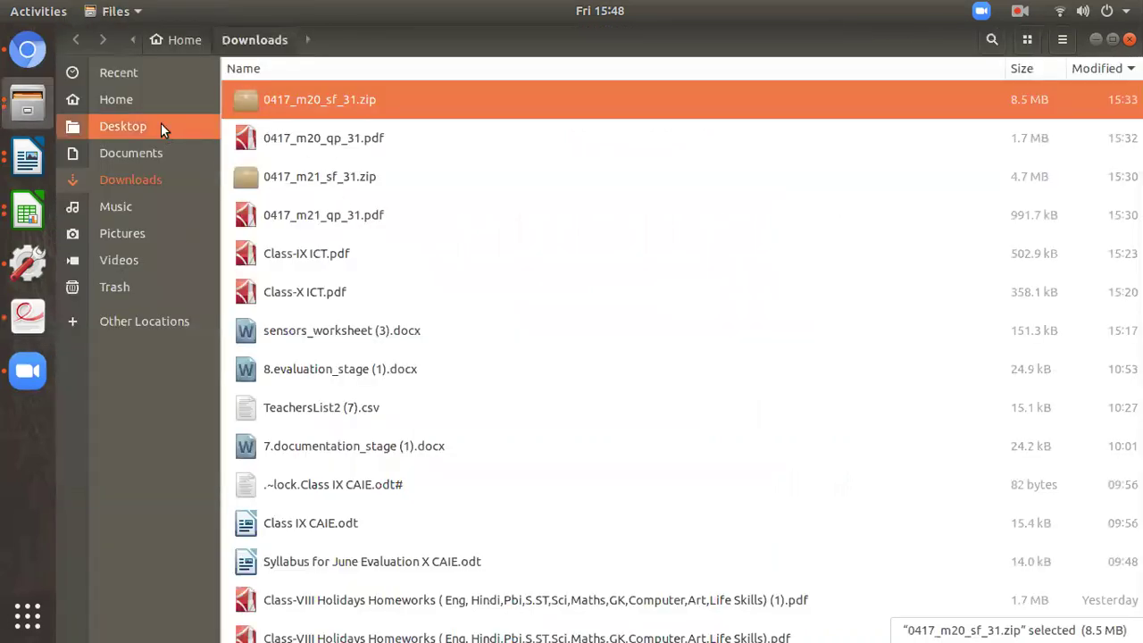
{"action": "left_click", "coordinate": [156, 111]}
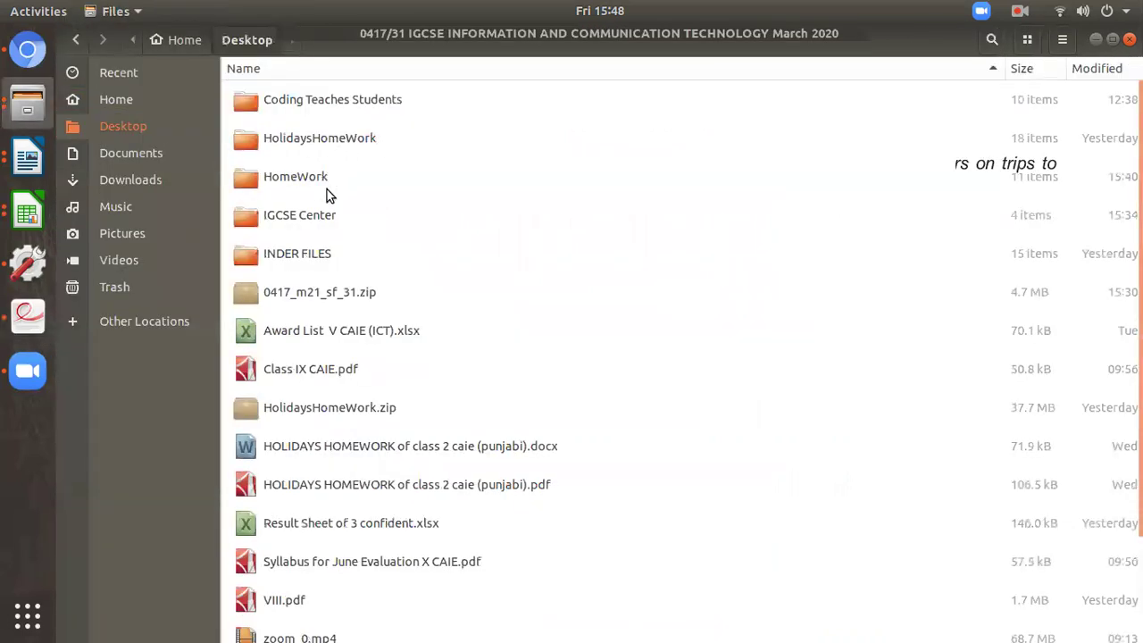
{"action": "double_click", "coordinate": [335, 217]}
{"action": "double_click", "coordinate": [295, 145]}
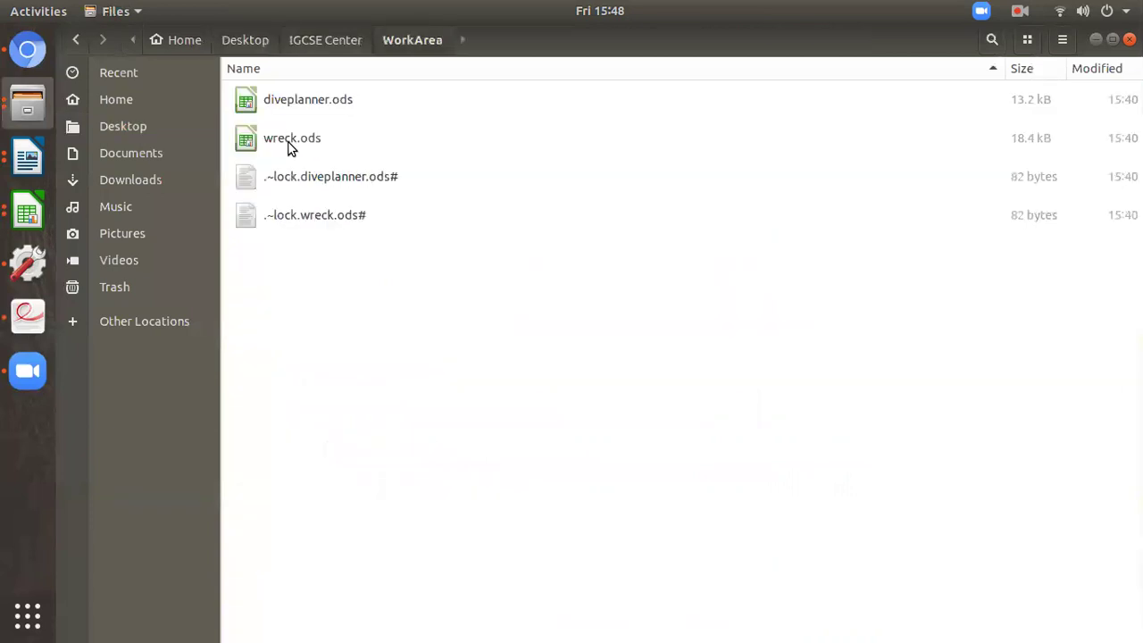
{"action": "double_click", "coordinate": [362, 102]}
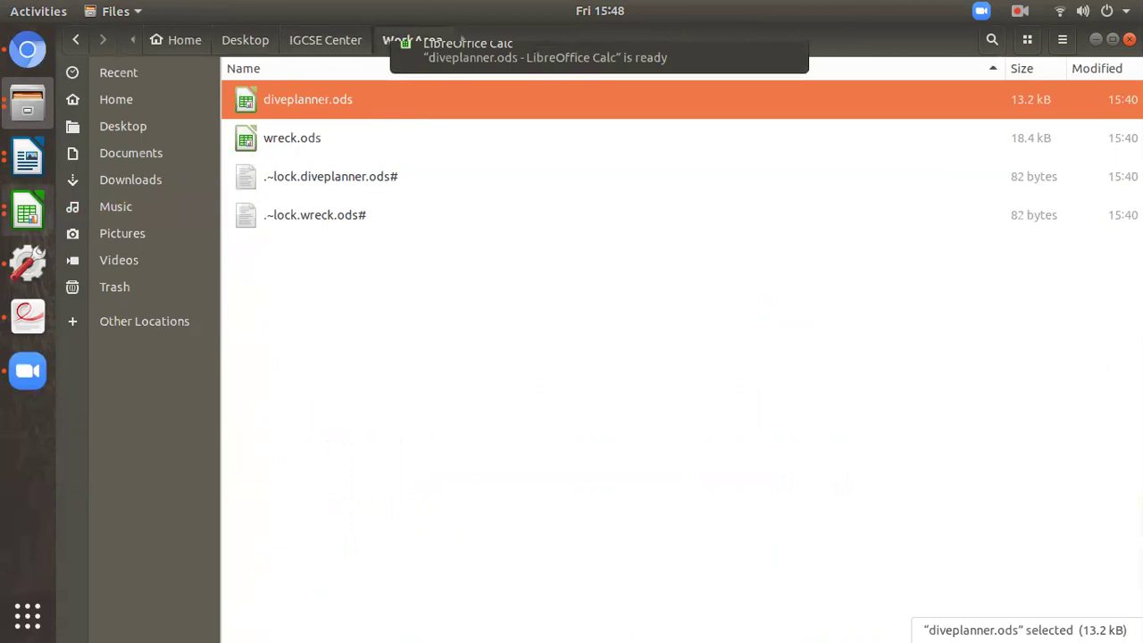
Step: In diveplanner, delete B7's VLOOKUP formula and the wreck code A in B6
{"action": "left_click", "coordinate": [27, 212]}
{"action": "left_click", "coordinate": [178, 134]}
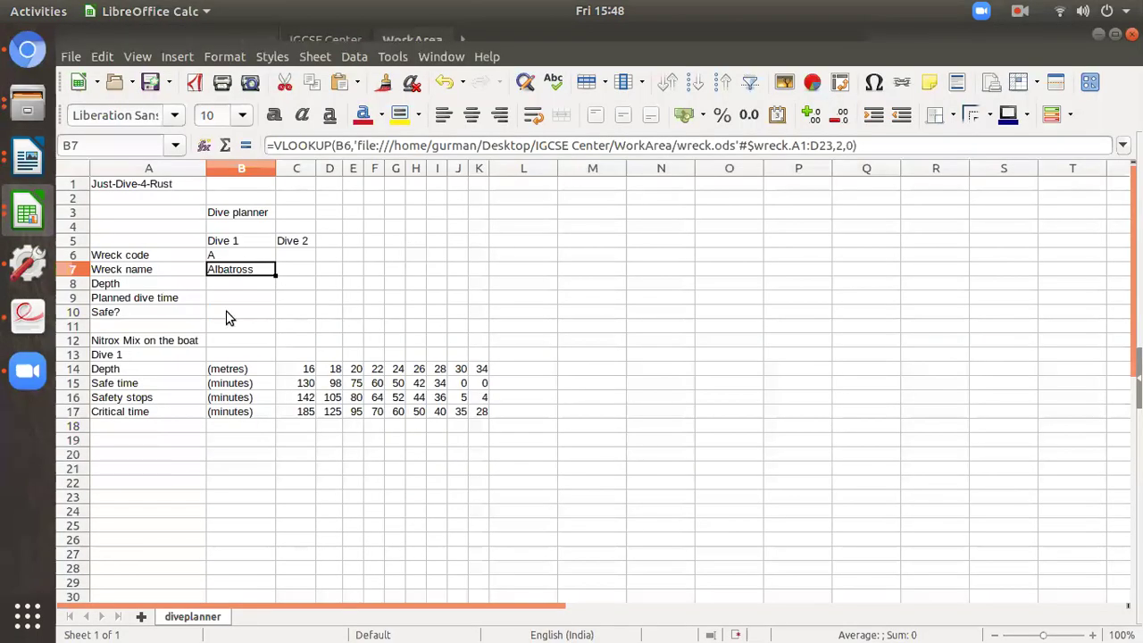
{"action": "key", "text": "Delete"}
{"action": "left_click", "coordinate": [242, 257]}
{"action": "key", "text": "Delete"}
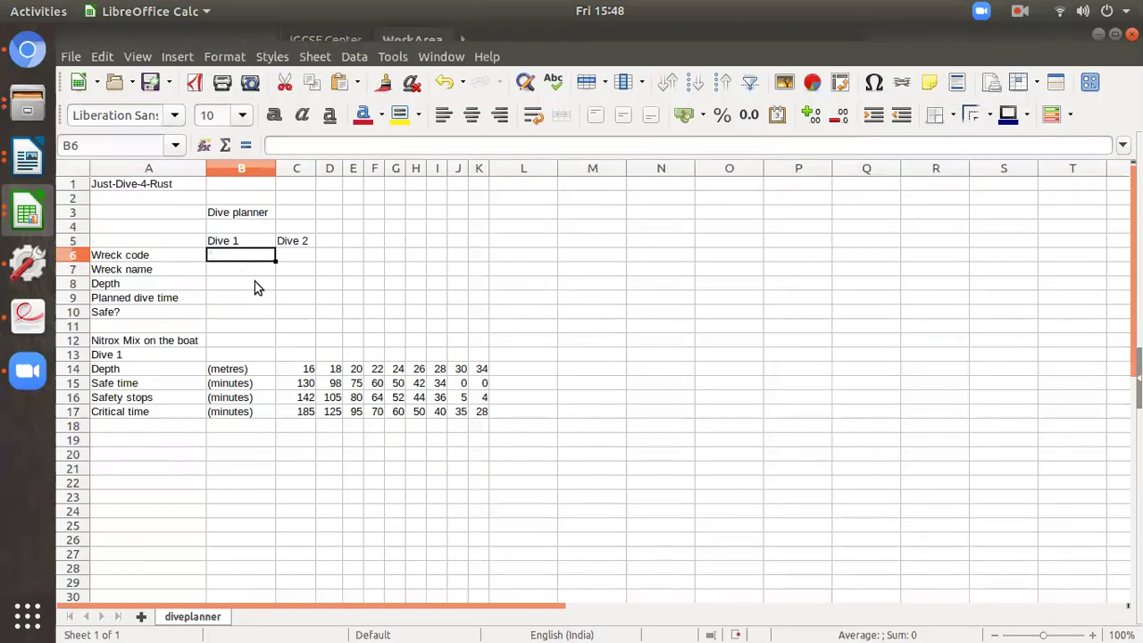
{"action": "left_click", "coordinate": [248, 272]}
Step: View the wreck.ods table, then return to diveplanner and the exam paper
{"action": "left_click", "coordinate": [27, 211]}
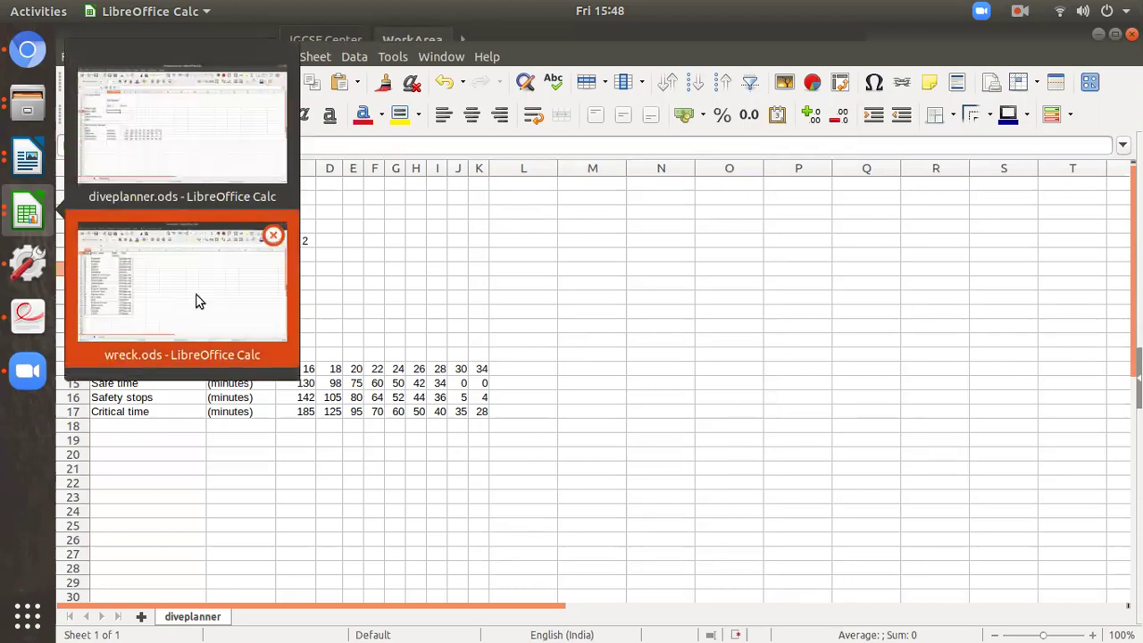
{"action": "left_click", "coordinate": [198, 302]}
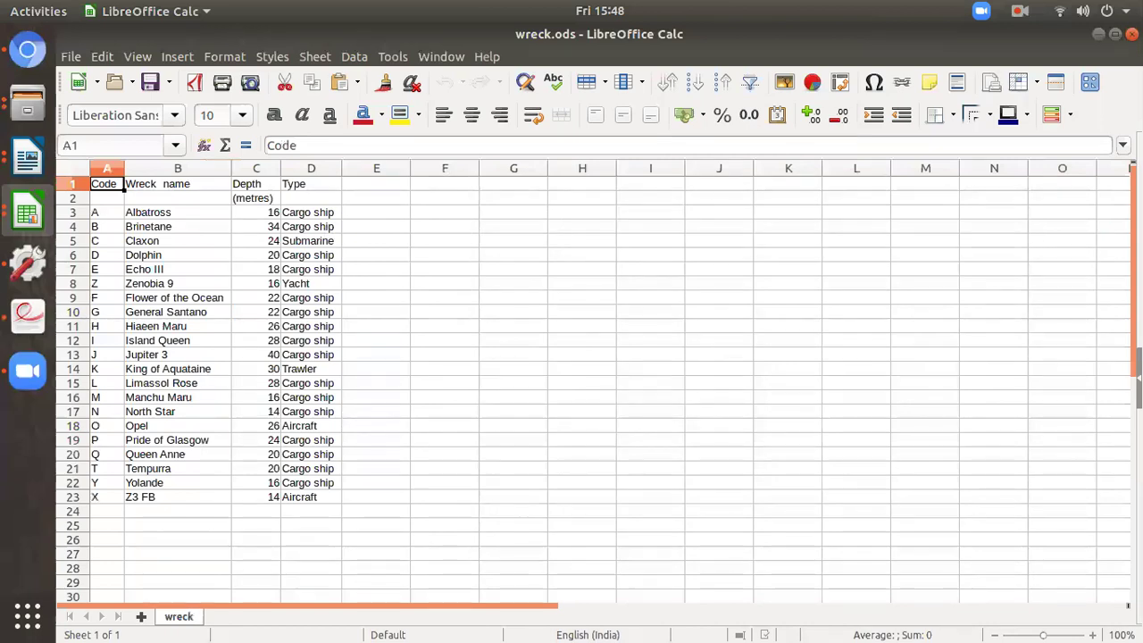
{"action": "left_click", "coordinate": [27, 211]}
{"action": "left_click", "coordinate": [182, 284]}
{"action": "left_click", "coordinate": [27, 211]}
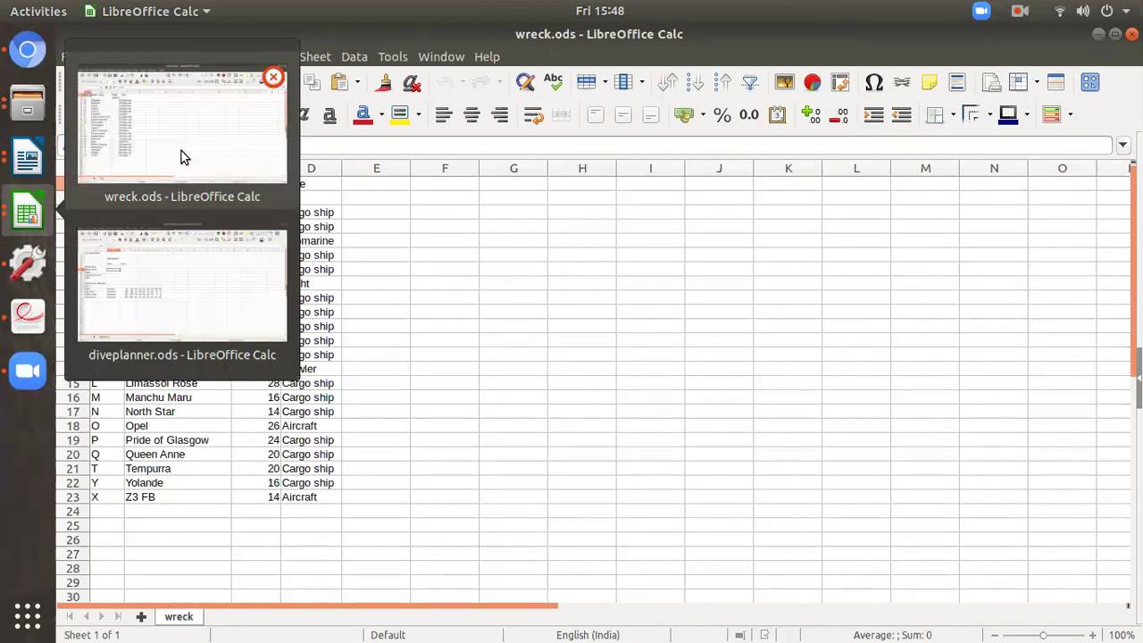
{"action": "left_click", "coordinate": [170, 276]}
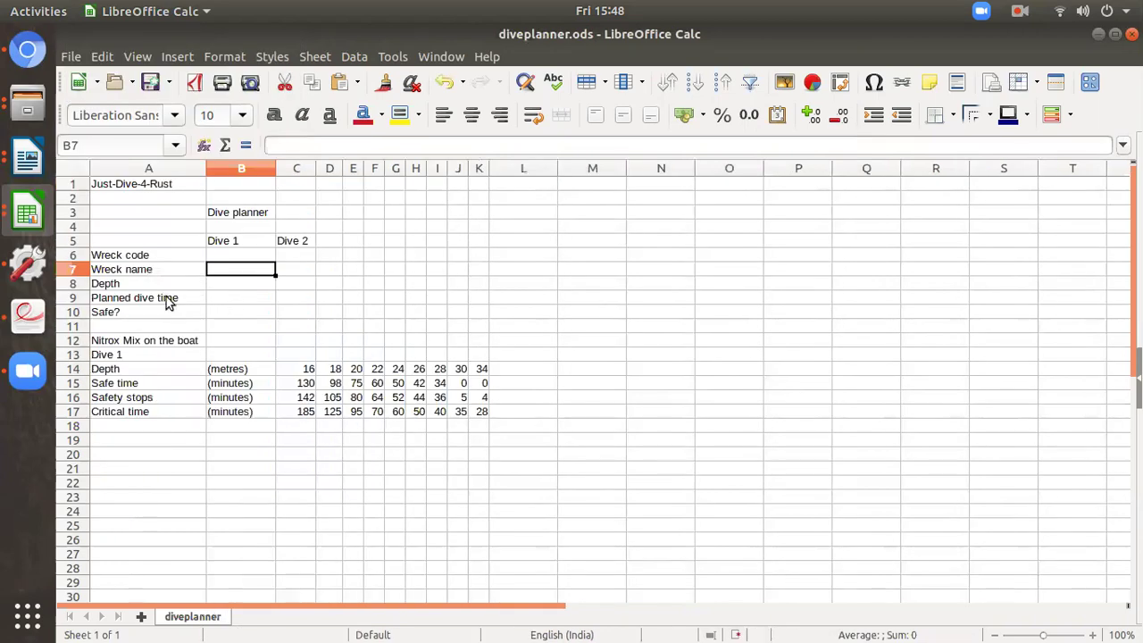
{"action": "left_click", "coordinate": [27, 314]}
Step: Scroll the PDF to the top of page 3 to read task 3's B7 lookup step
{"action": "scroll", "coordinate": [574, 383], "scroll_direction": "down", "scroll_amount": 3}
{"action": "scroll", "coordinate": [574, 383], "scroll_direction": "down", "scroll_amount": 5}
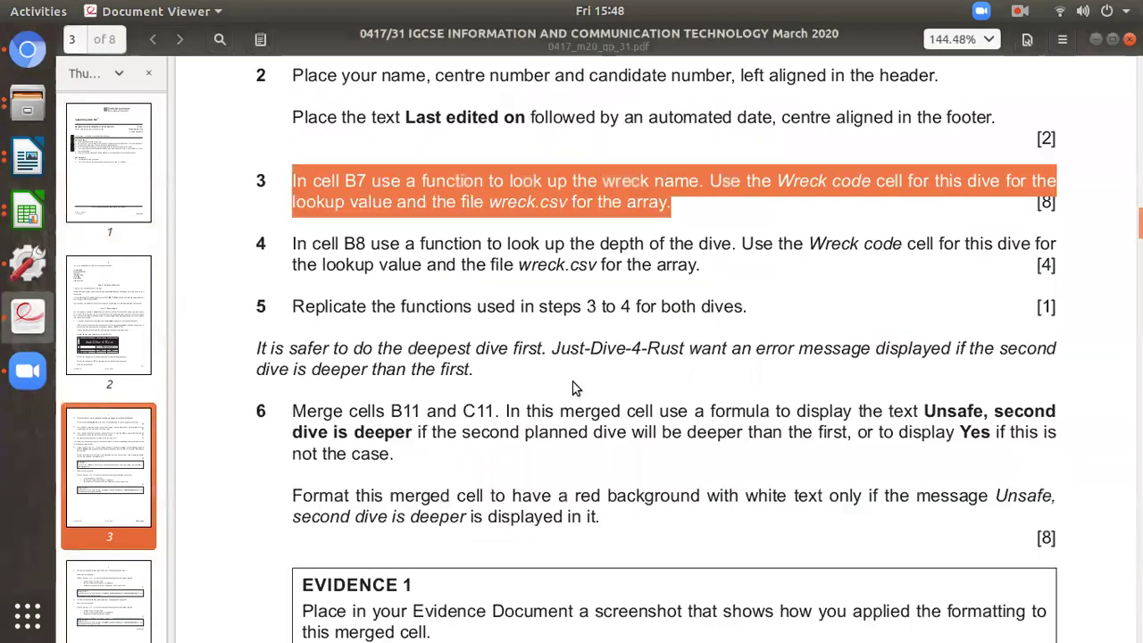
{"action": "scroll", "coordinate": [574, 383], "scroll_direction": "up", "scroll_amount": 3}
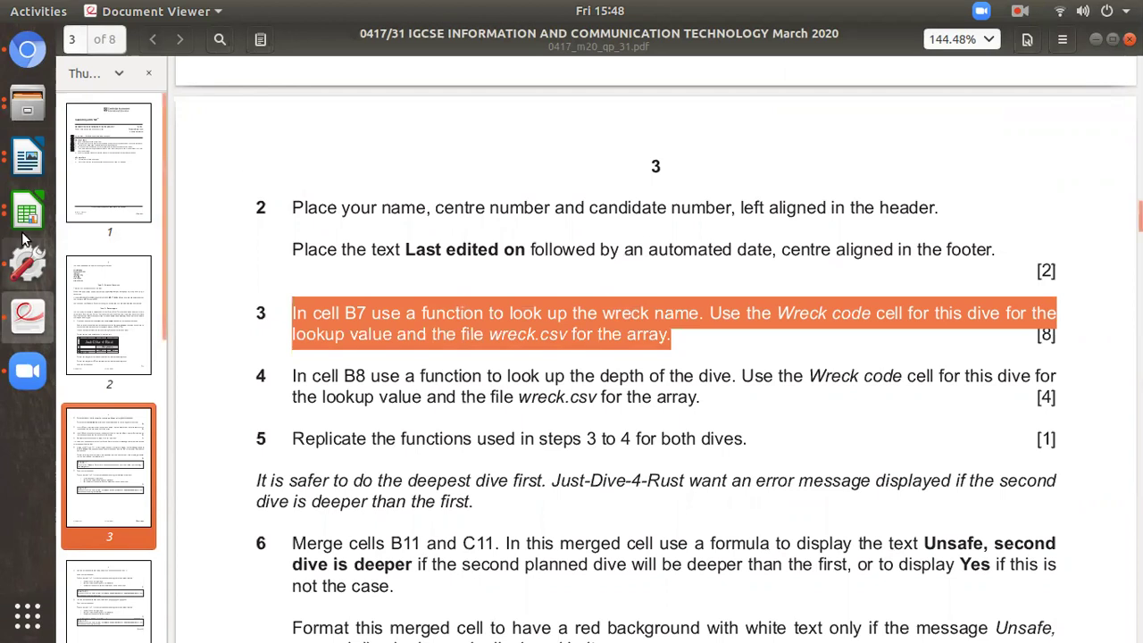
Step: Bring diveplanner to the front and look at cells B6 and B7
{"action": "left_click", "coordinate": [38, 202]}
{"action": "left_click", "coordinate": [139, 180]}
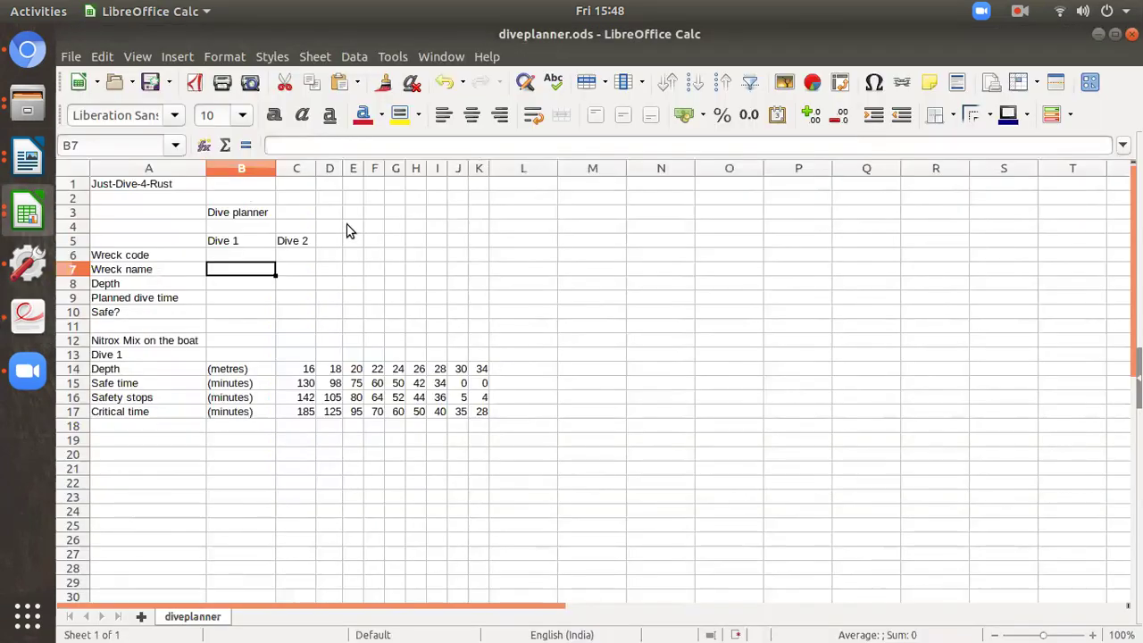
{"action": "left_click", "coordinate": [250, 300]}
{"action": "left_click", "coordinate": [259, 271]}
{"action": "left_click", "coordinate": [230, 258]}
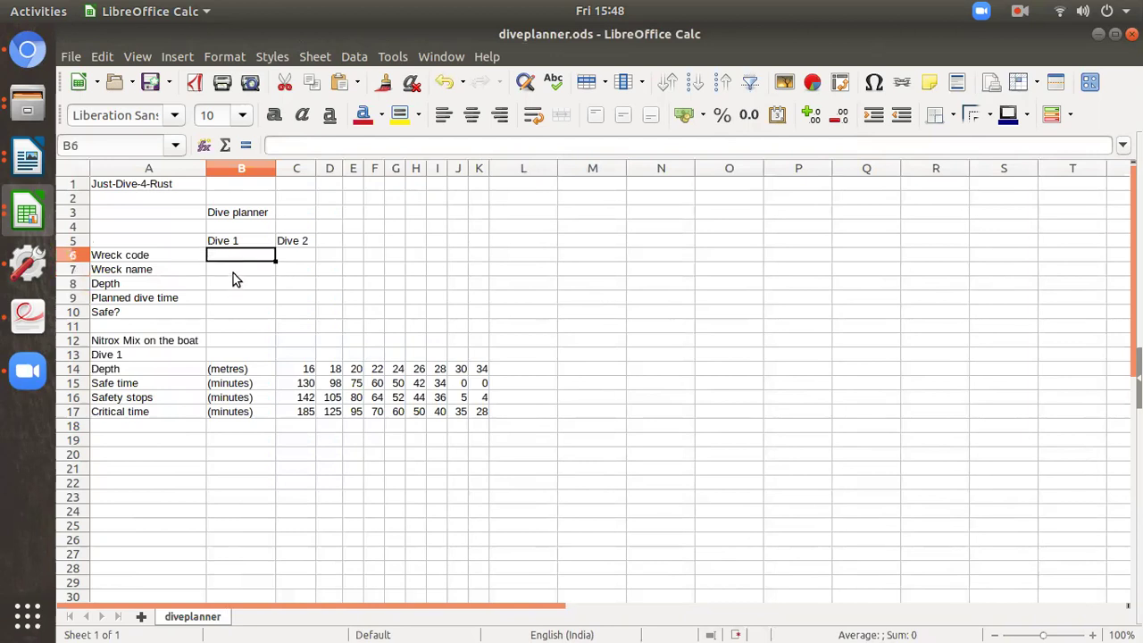
{"action": "left_click", "coordinate": [234, 273]}
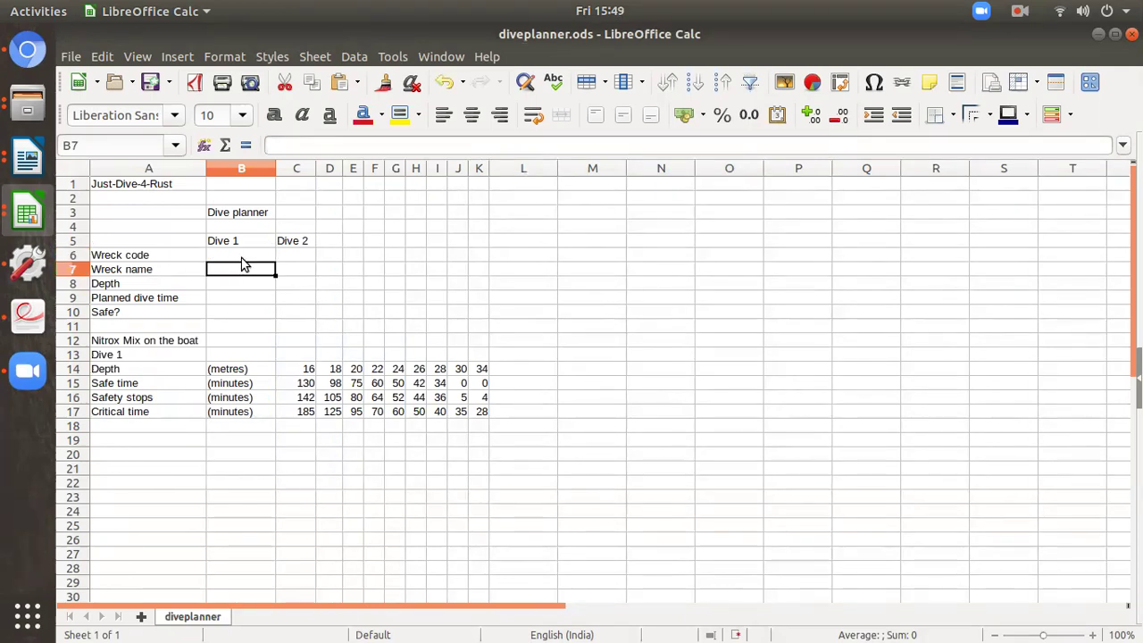
Step: Enter wreck code A in B6 for Dive 1
{"action": "left_click", "coordinate": [242, 259]}
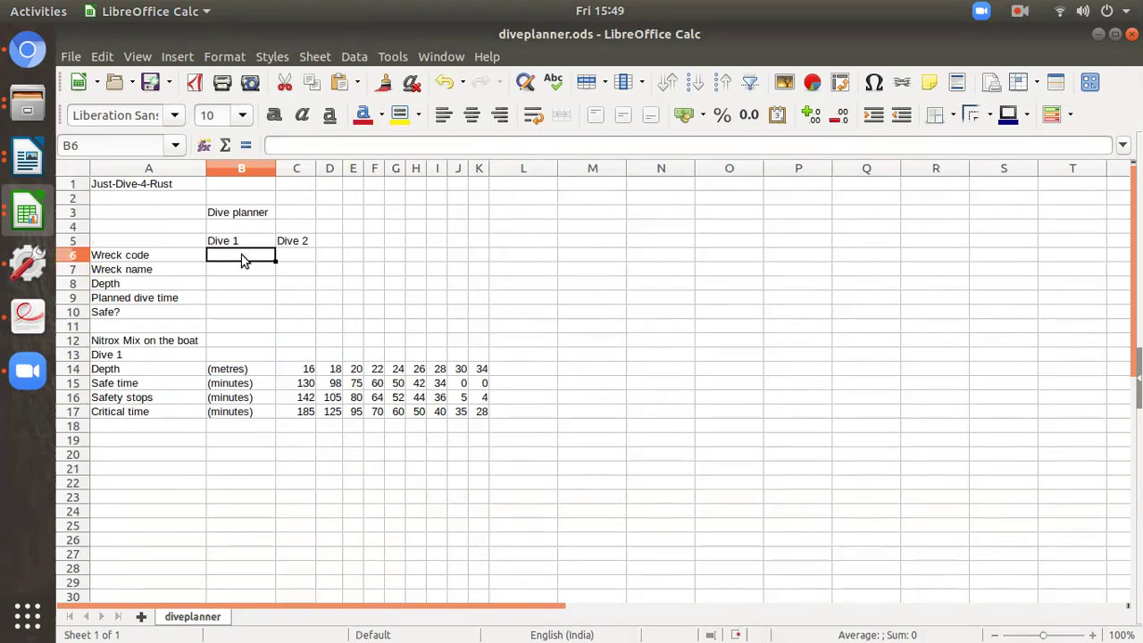
{"action": "type", "text": "A"}
{"action": "key", "text": "Return"}
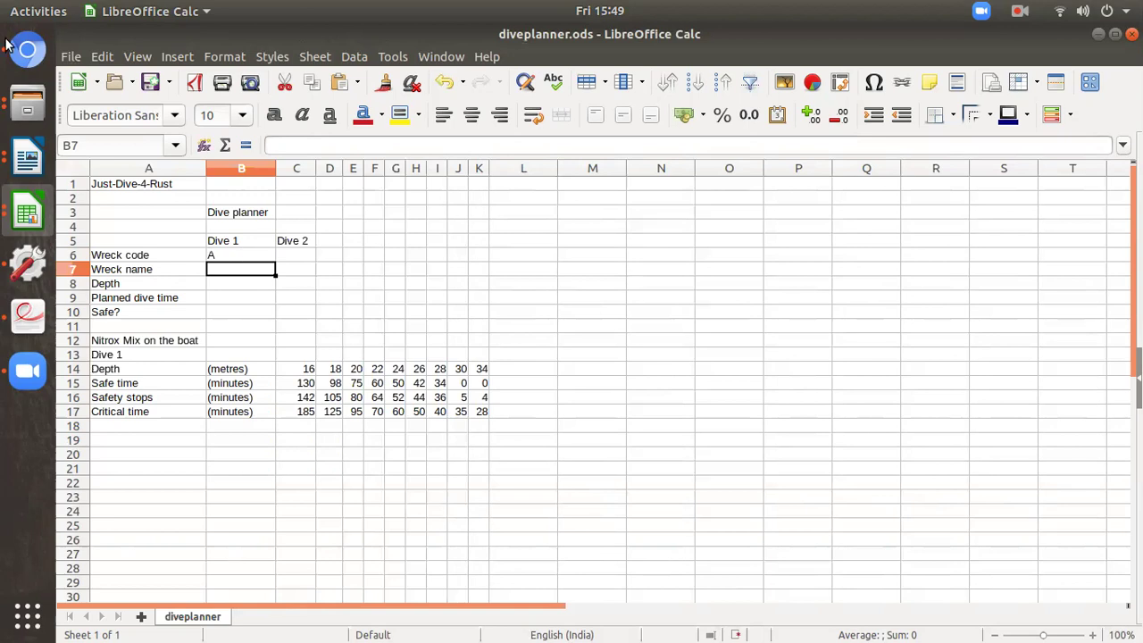
{"action": "left_click", "coordinate": [29, 202]}
{"action": "left_click", "coordinate": [143, 304]}
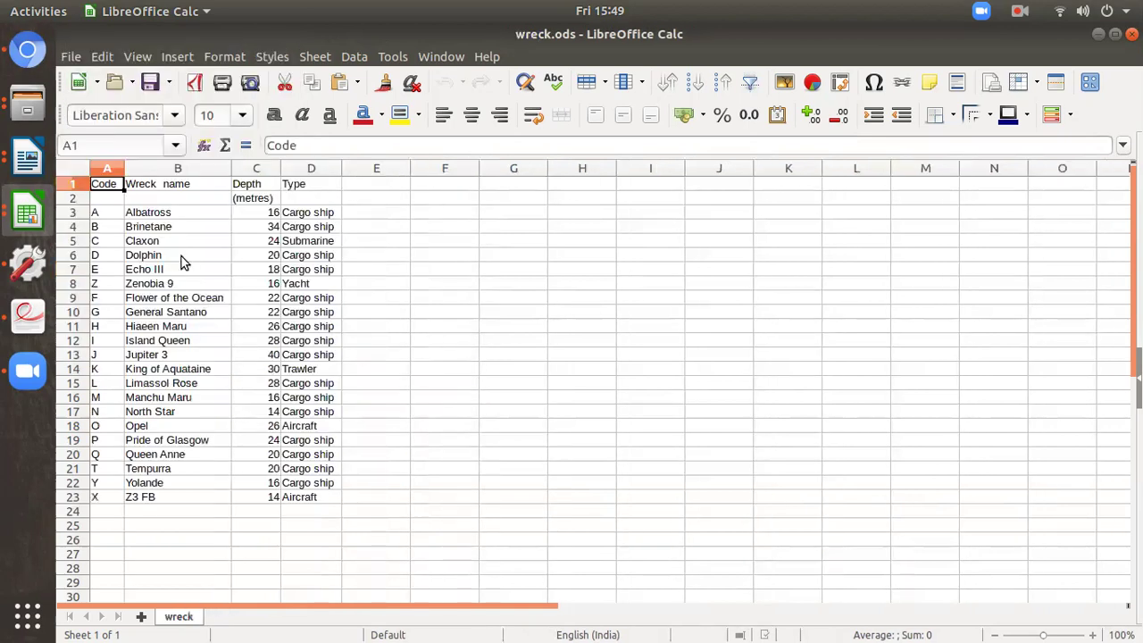
{"action": "left_click", "coordinate": [115, 216]}
{"action": "left_click", "coordinate": [169, 216]}
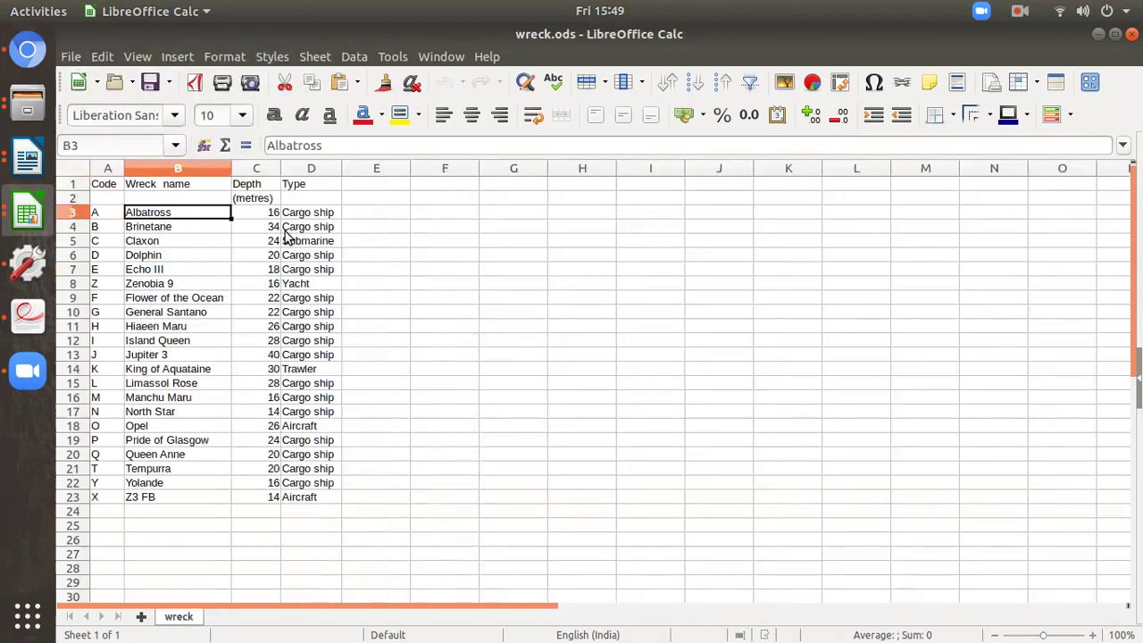
{"action": "left_click", "coordinate": [104, 257]}
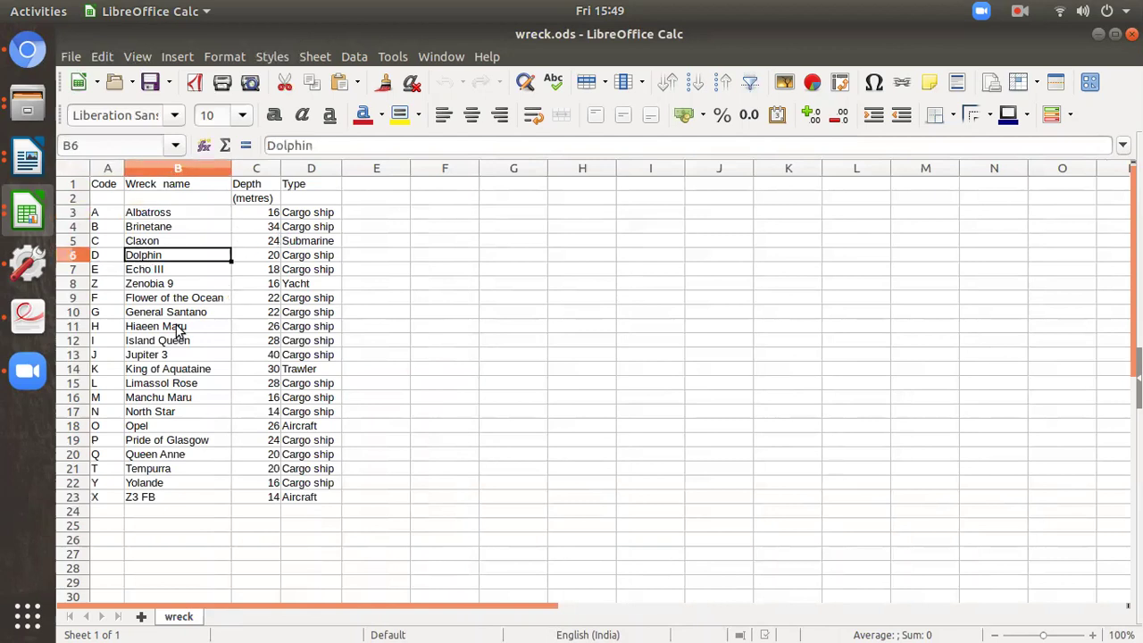
{"action": "left_click", "coordinate": [111, 356]}
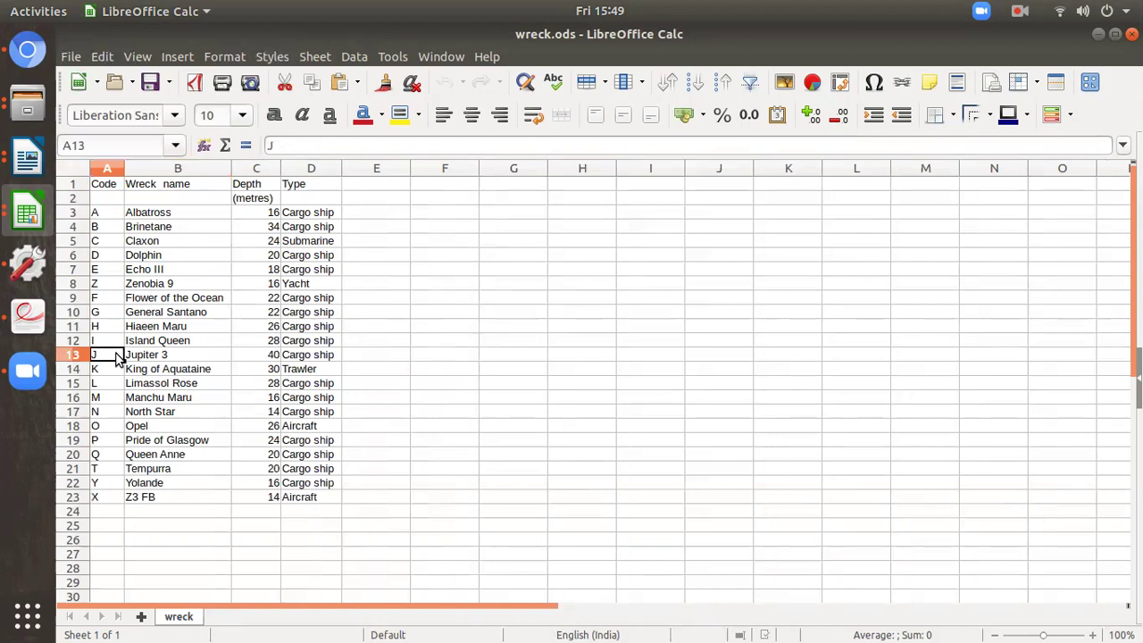
{"action": "left_click", "coordinate": [163, 358]}
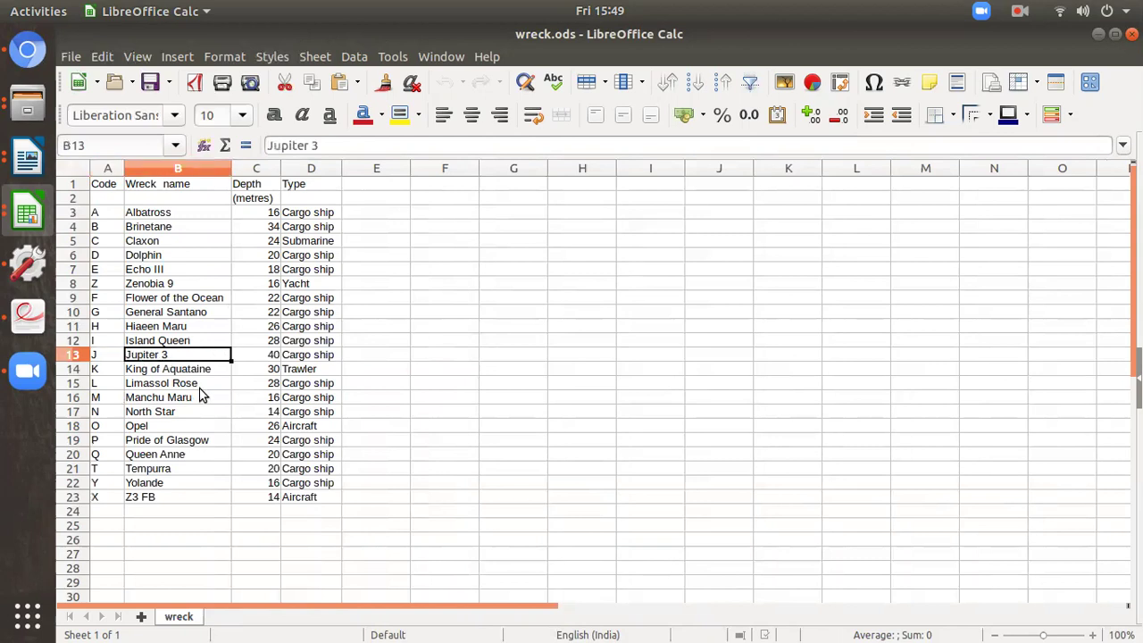
Step: In diveplanner's B7, start =VLOOKUP( with B6 as the lookup value
{"action": "left_click", "coordinate": [31, 216]}
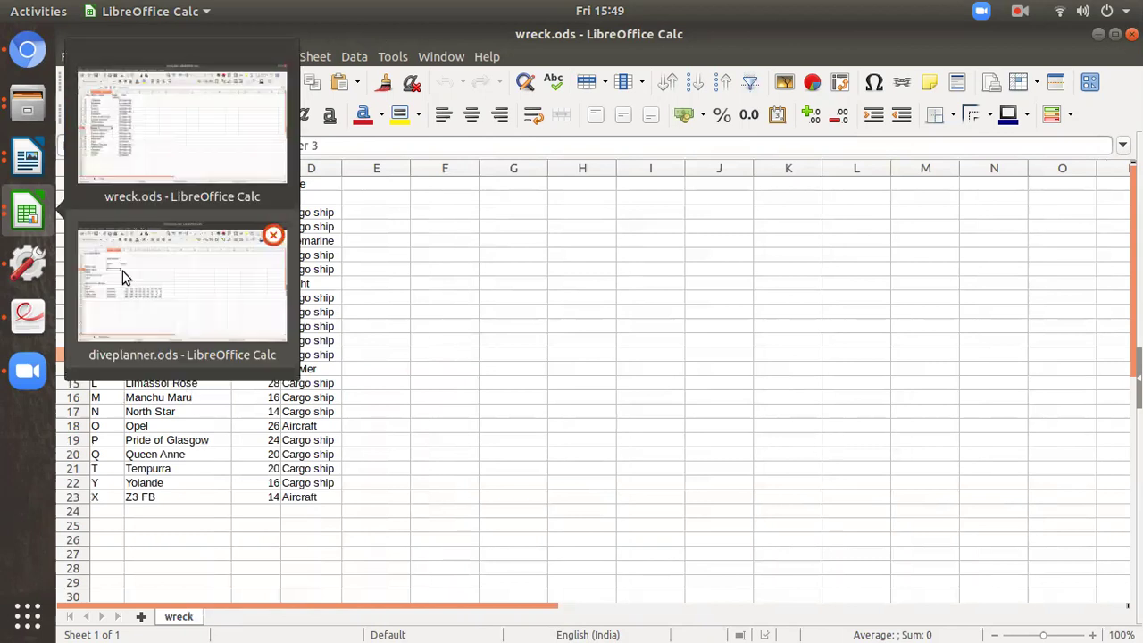
{"action": "left_click", "coordinate": [205, 277]}
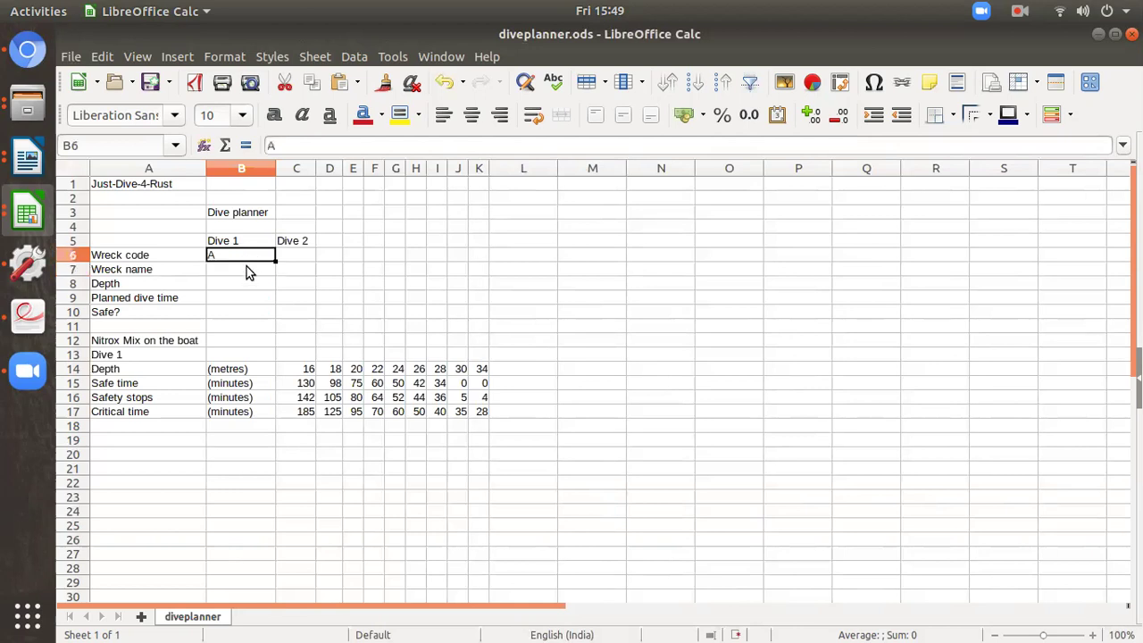
{"action": "left_click", "coordinate": [248, 270]}
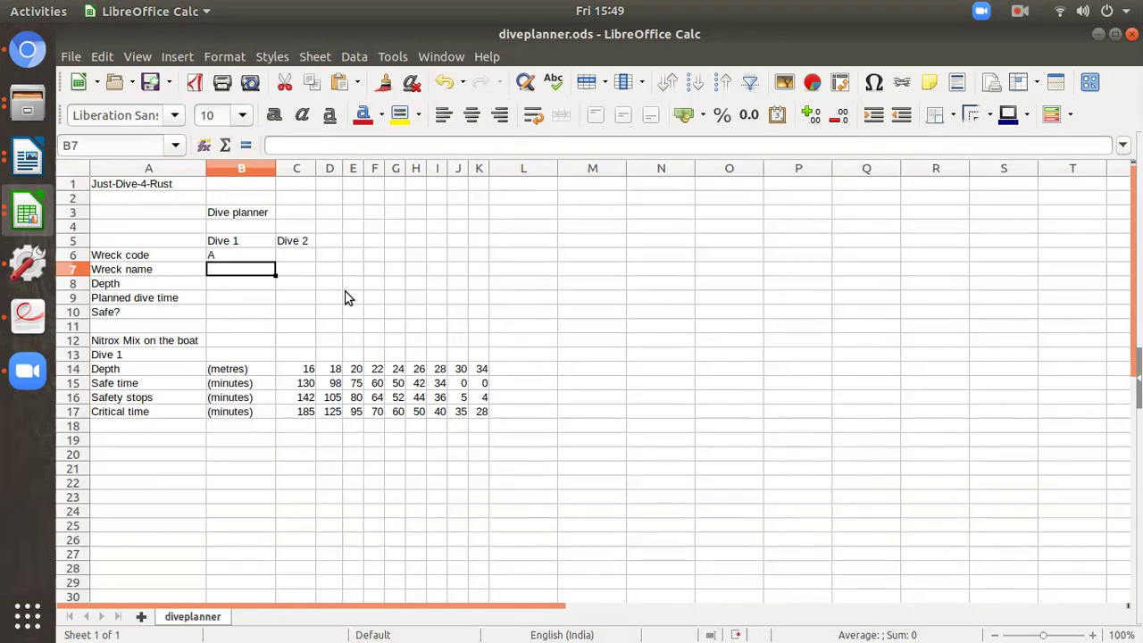
{"action": "type", "text": "="}
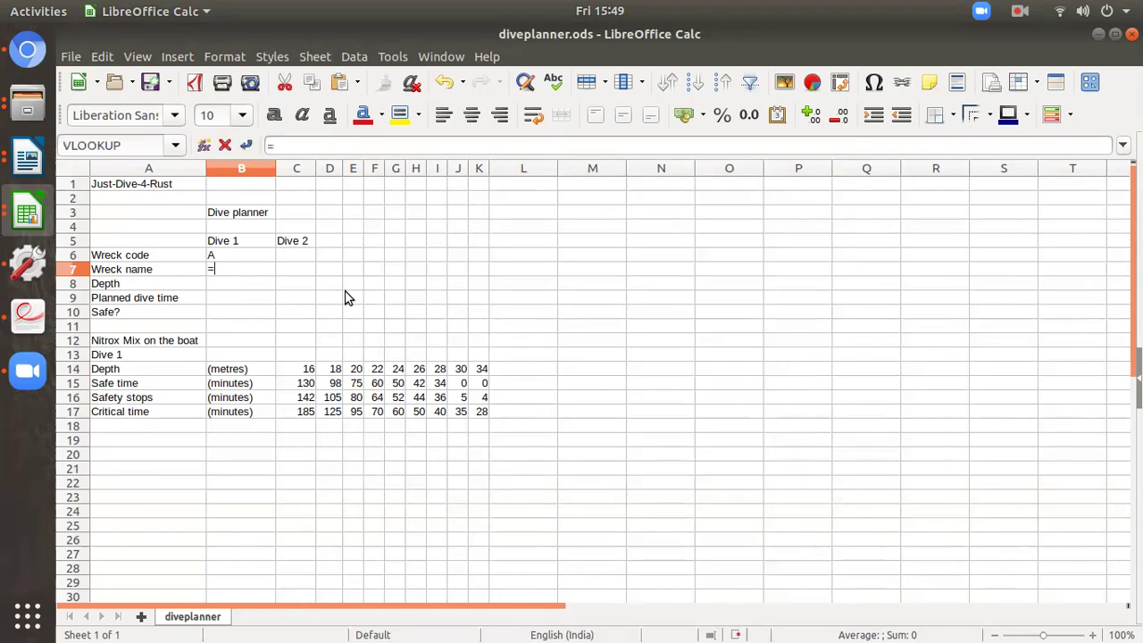
{"action": "type", "text": "vl"}
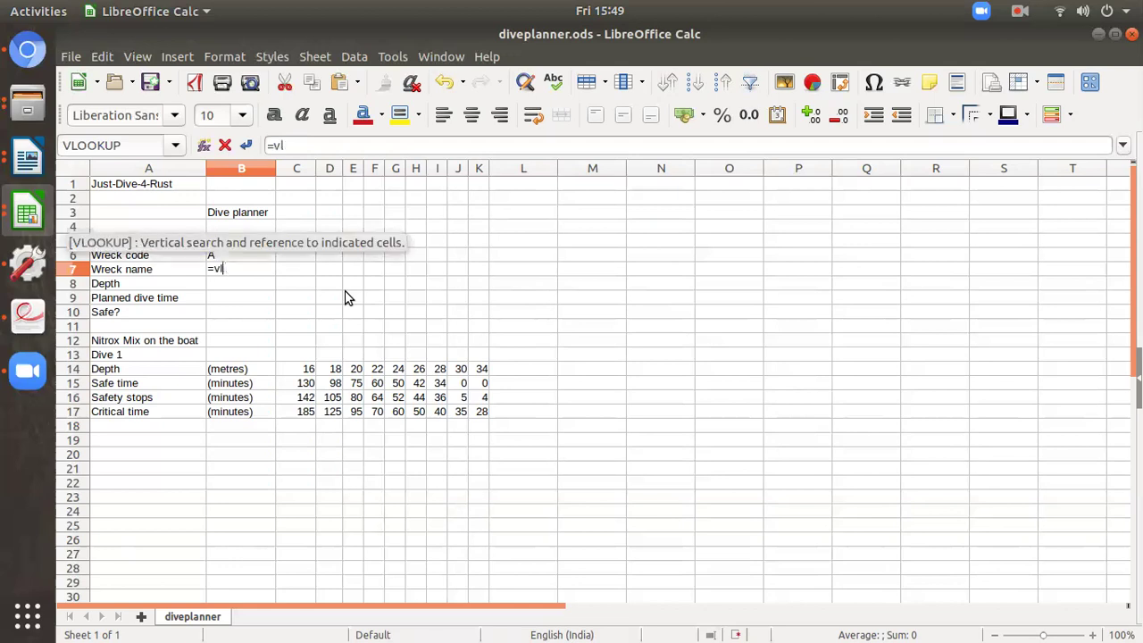
{"action": "type", "text": "ookup("}
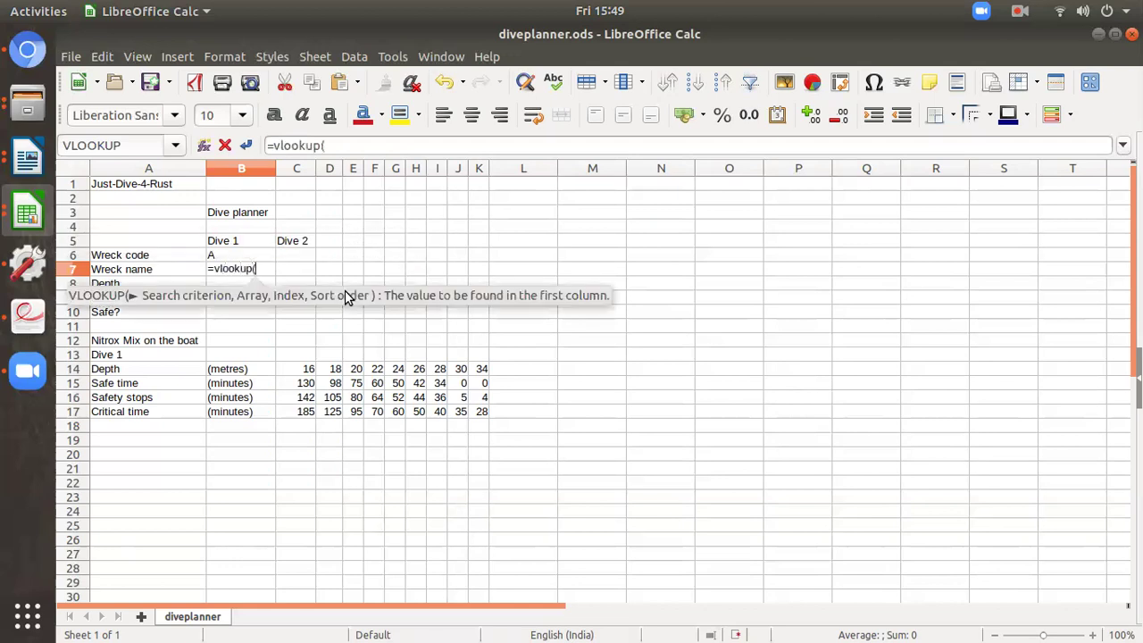
{"action": "left_click", "coordinate": [237, 258]}
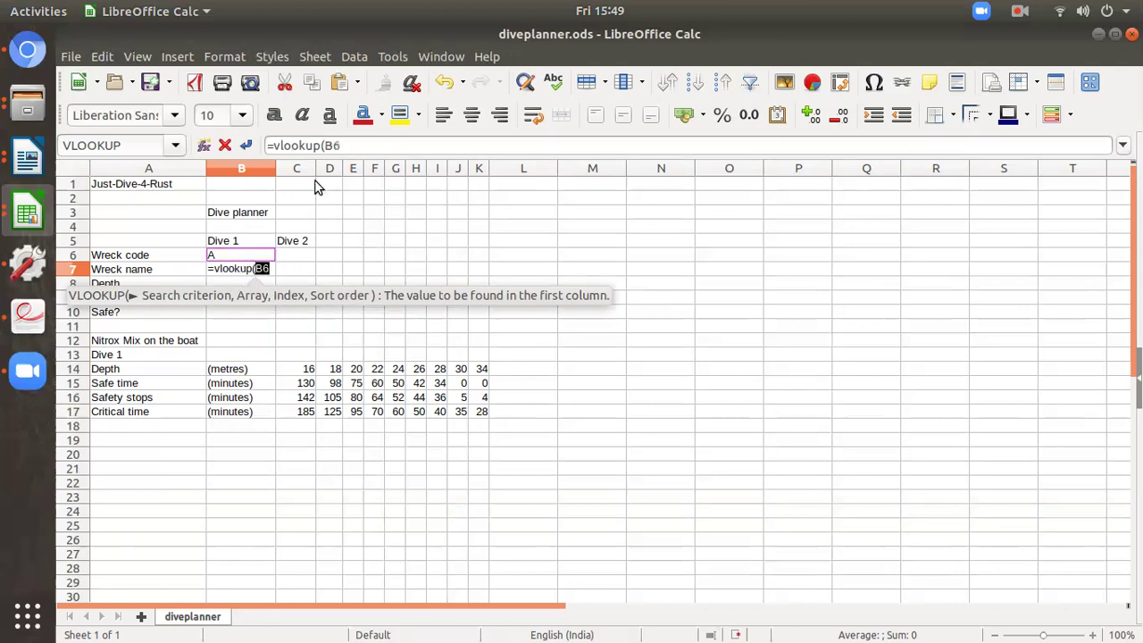
{"action": "type", "text": ","}
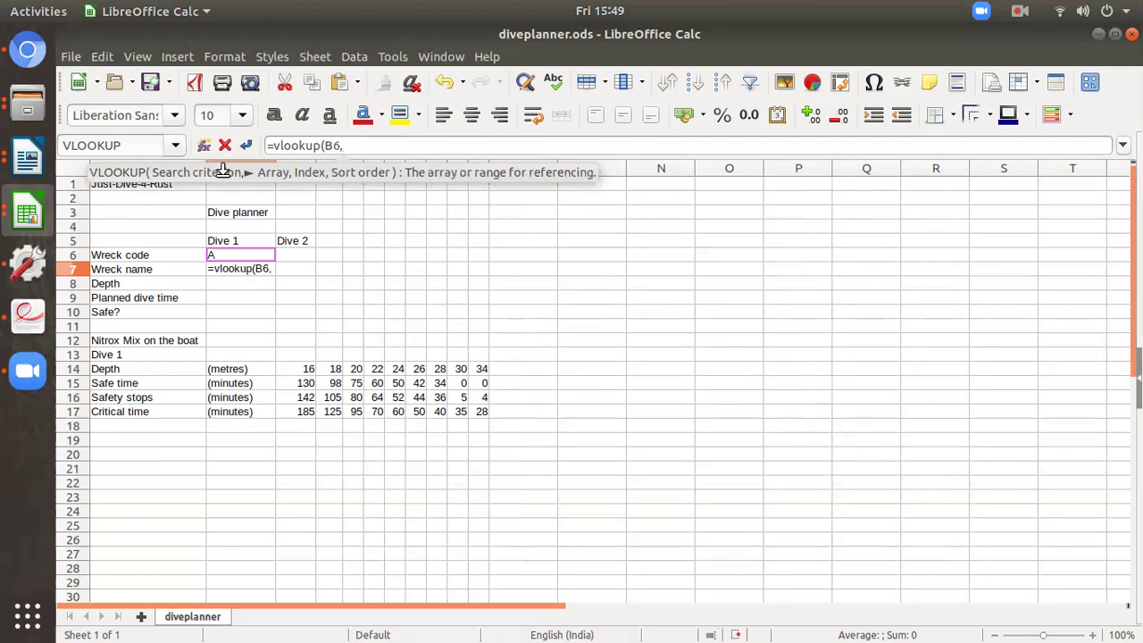
{"action": "left_click", "coordinate": [27, 212]}
Step: Add wreck.ods range A1:D23 as B7's lookup array, followed by a comma
{"action": "left_click", "coordinate": [88, 300]}
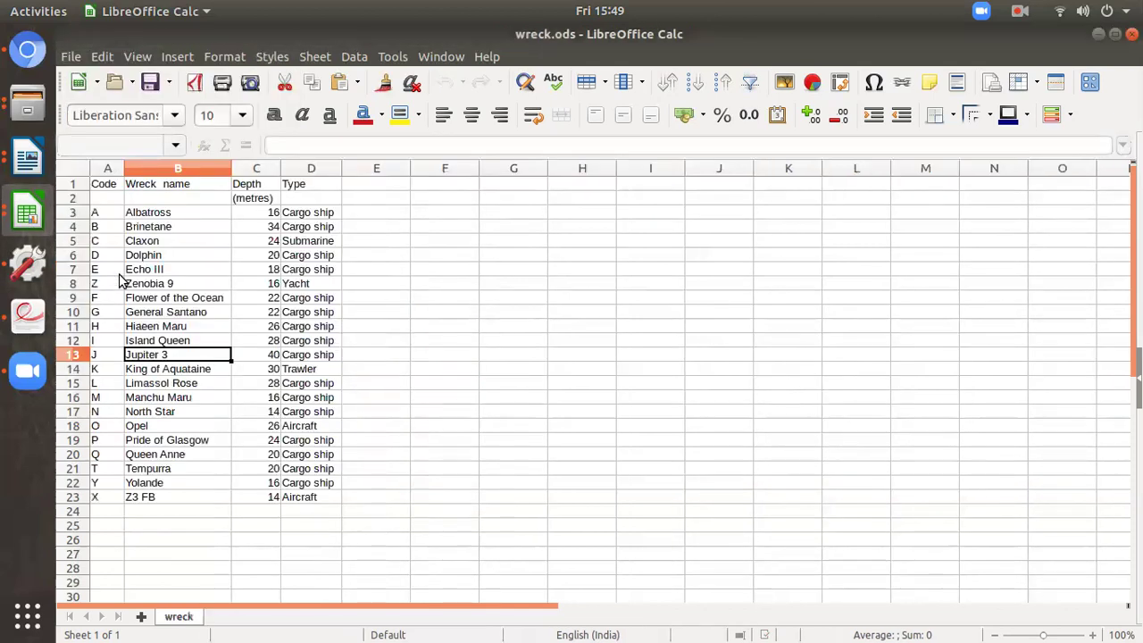
{"action": "mouse_move", "coordinate": [115, 186]}
{"action": "left_mouse_down"}
{"action": "mouse_move", "coordinate": [299, 438]}
{"action": "mouse_move", "coordinate": [301, 502]}
{"action": "left_mouse_up"}
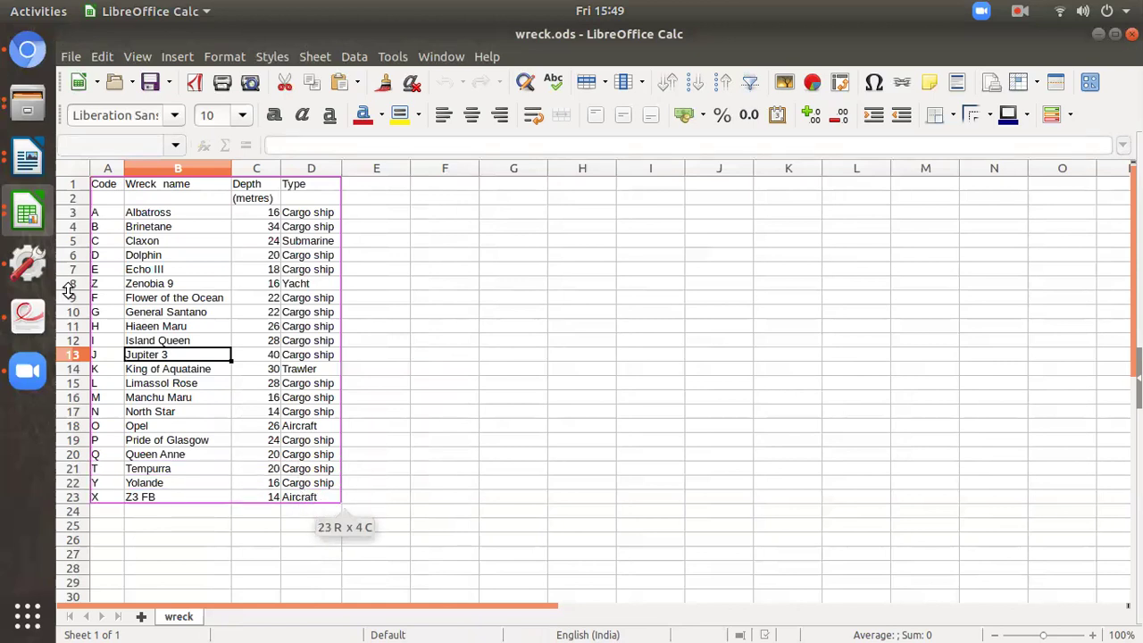
{"action": "left_click", "coordinate": [27, 211]}
{"action": "left_click", "coordinate": [205, 298]}
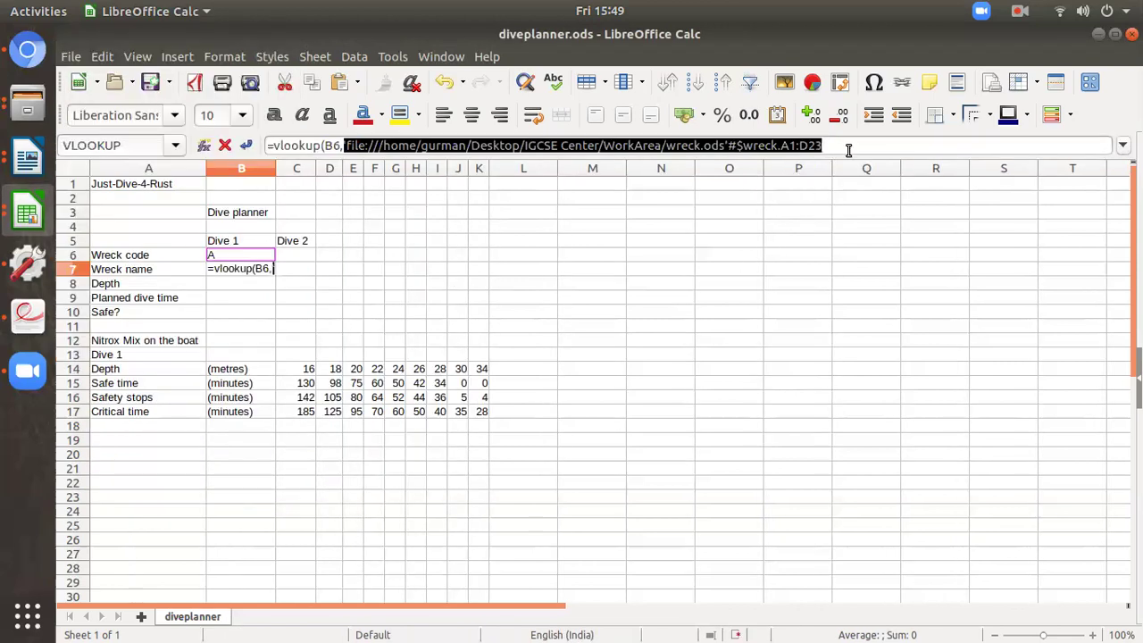
{"action": "left_click", "coordinate": [848, 147]}
{"action": "type", "text": ","}
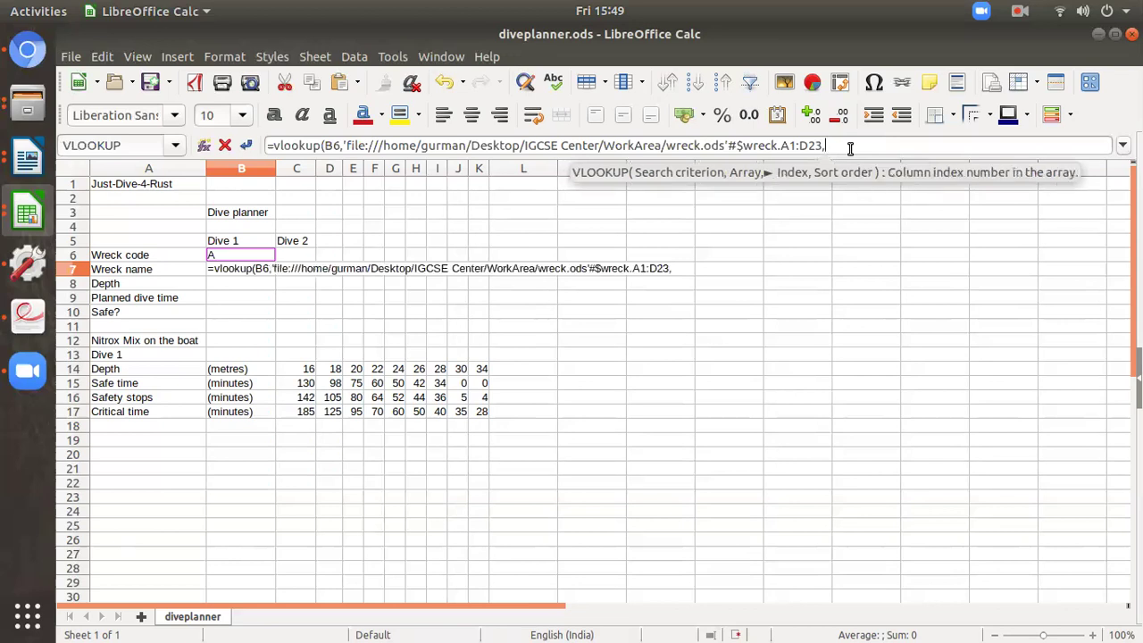
Step: Check the wreck table columns again, then return to diveplanner's formula
{"action": "left_click", "coordinate": [27, 212]}
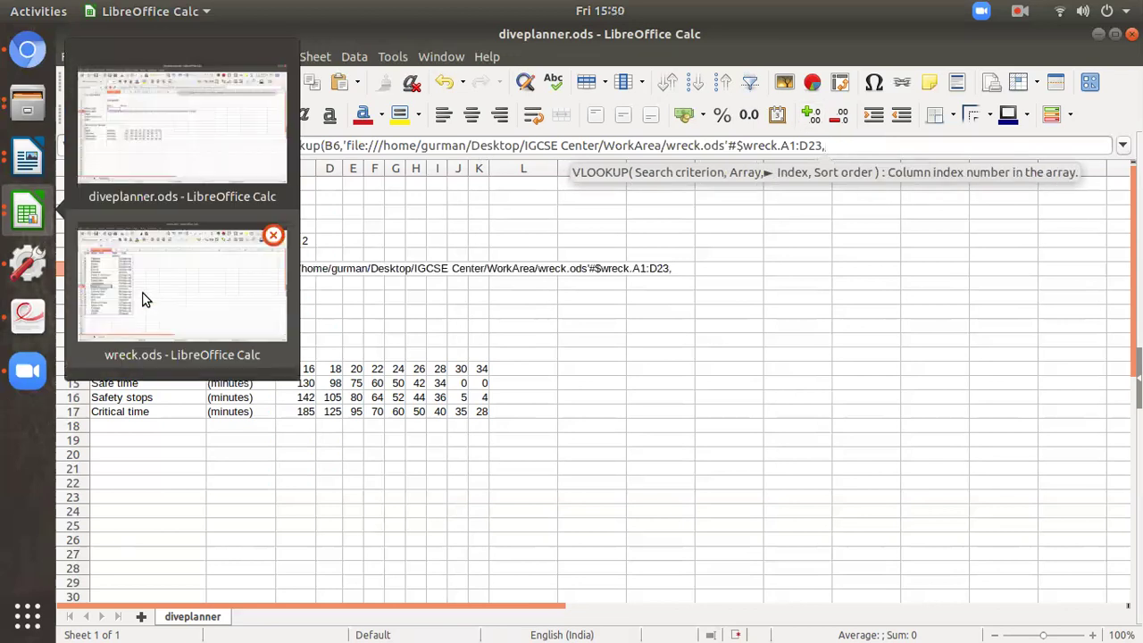
{"action": "left_click", "coordinate": [146, 299]}
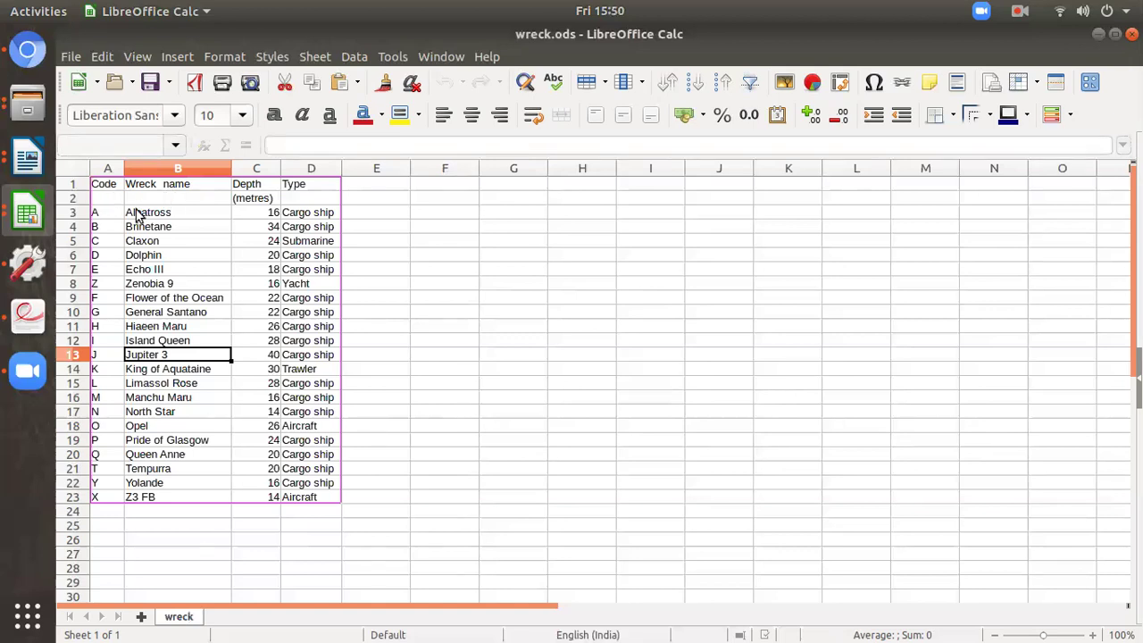
{"action": "left_click", "coordinate": [27, 211]}
{"action": "left_click", "coordinate": [128, 279]}
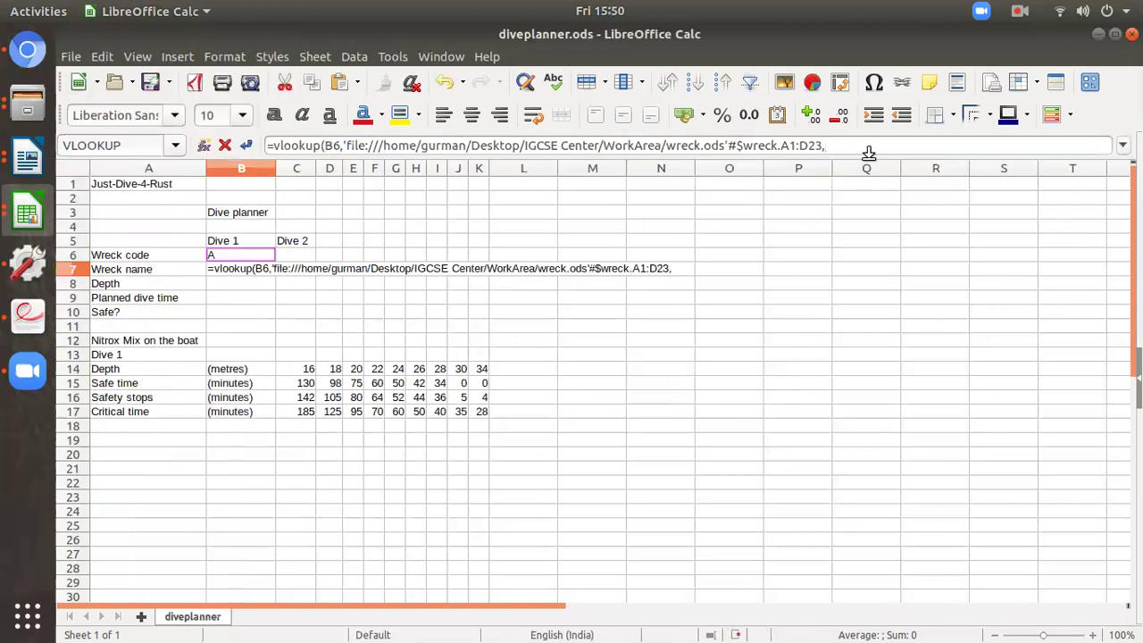
Step: Finish B7's VLOOKUP with column index 2 and exact match 0, showing Albatross
{"action": "type", "text": "2"}
{"action": "type", "text": ","}
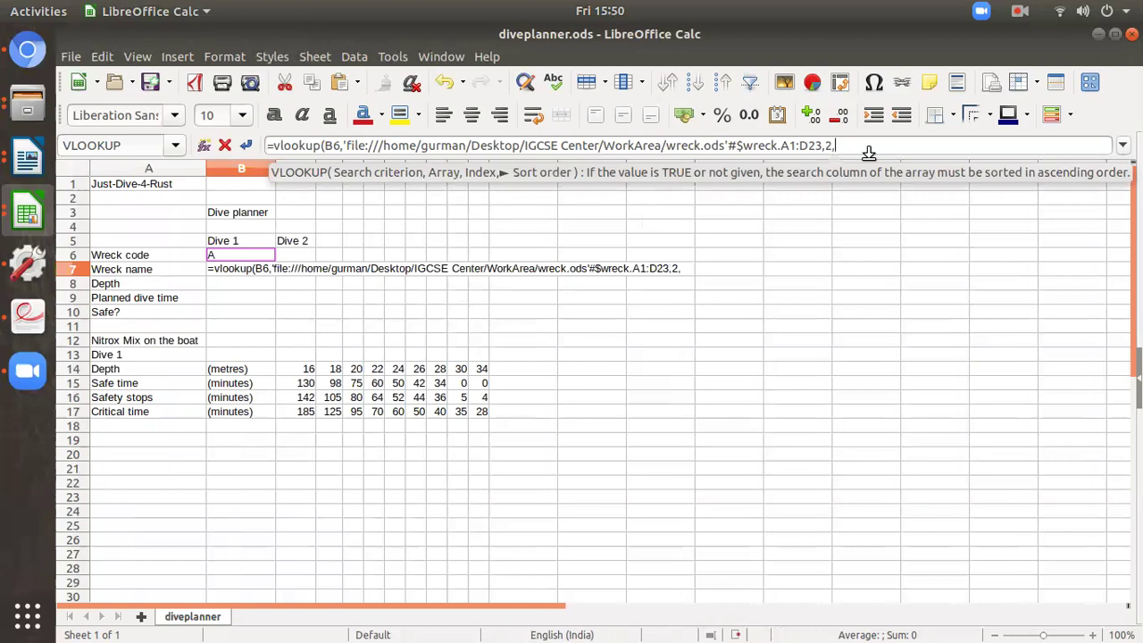
{"action": "type", "text": "0)"}
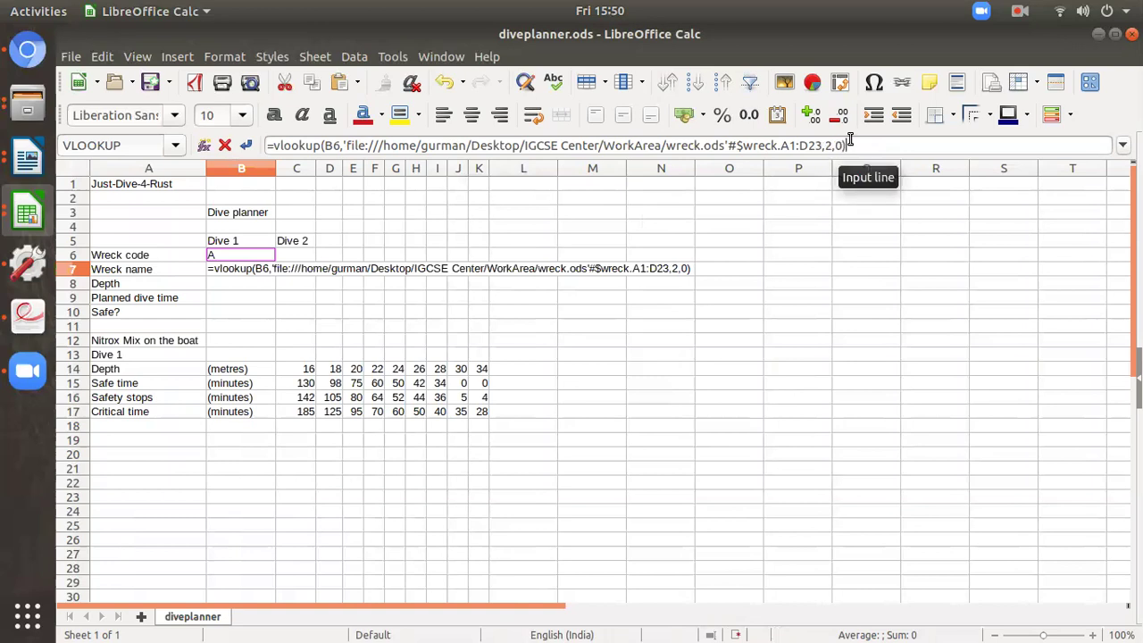
{"action": "key", "text": "Return"}
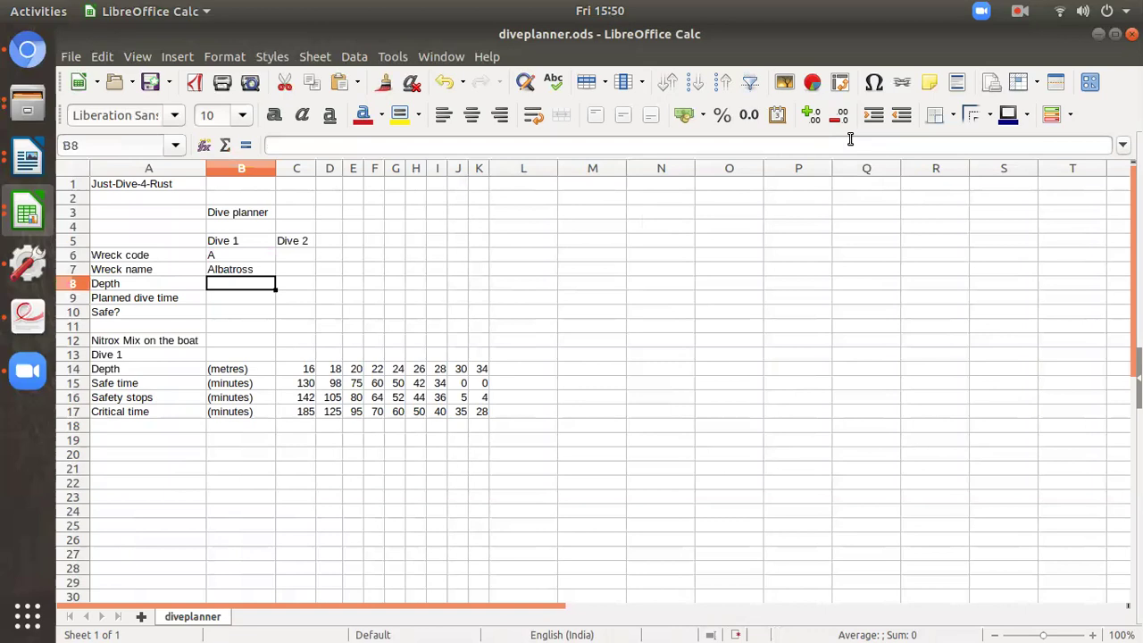
Step: Change B6's wreck code to J, then clear B7's formula
{"action": "key", "text": "Up"}
{"action": "key", "text": "Up"}
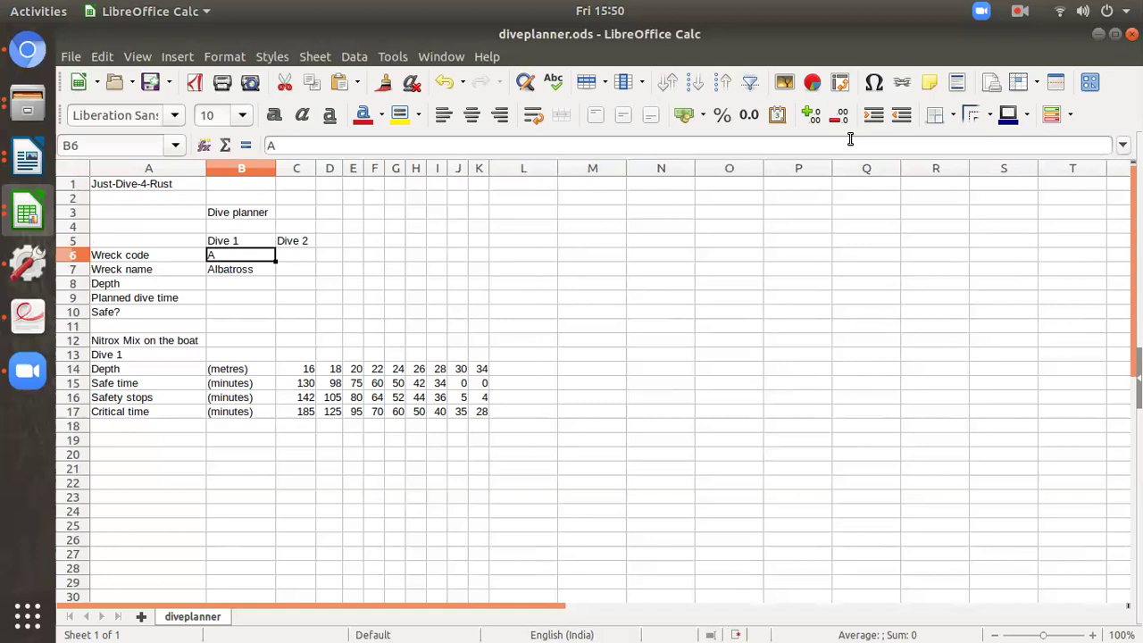
{"action": "type", "text": "J"}
{"action": "key", "text": "Return"}
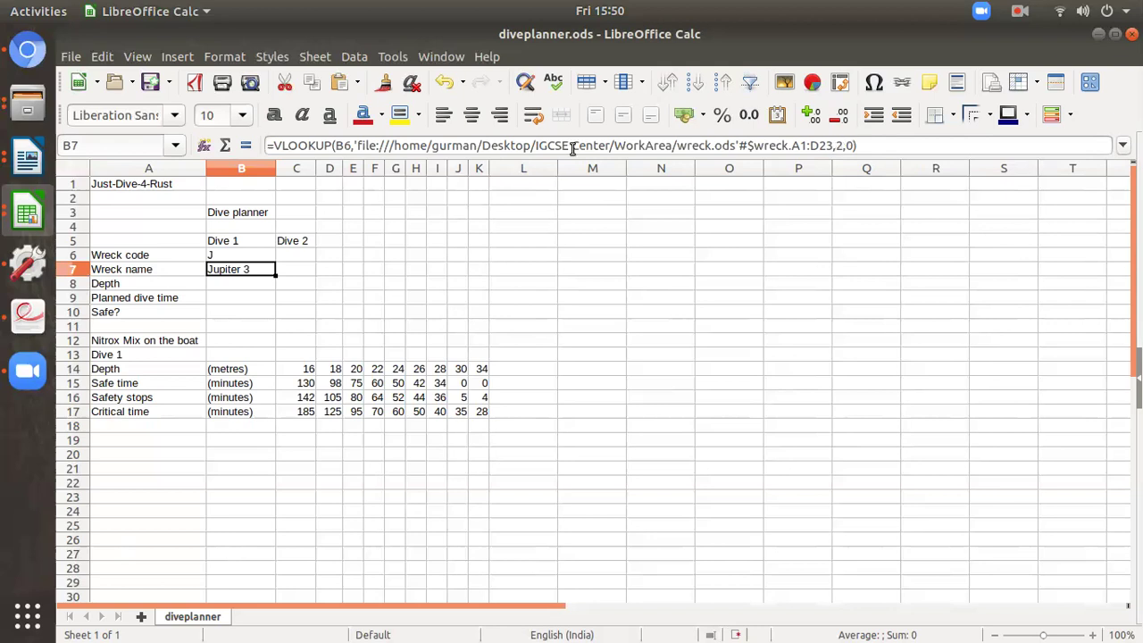
{"action": "key", "text": "Delete"}
{"action": "key", "text": "Up"}
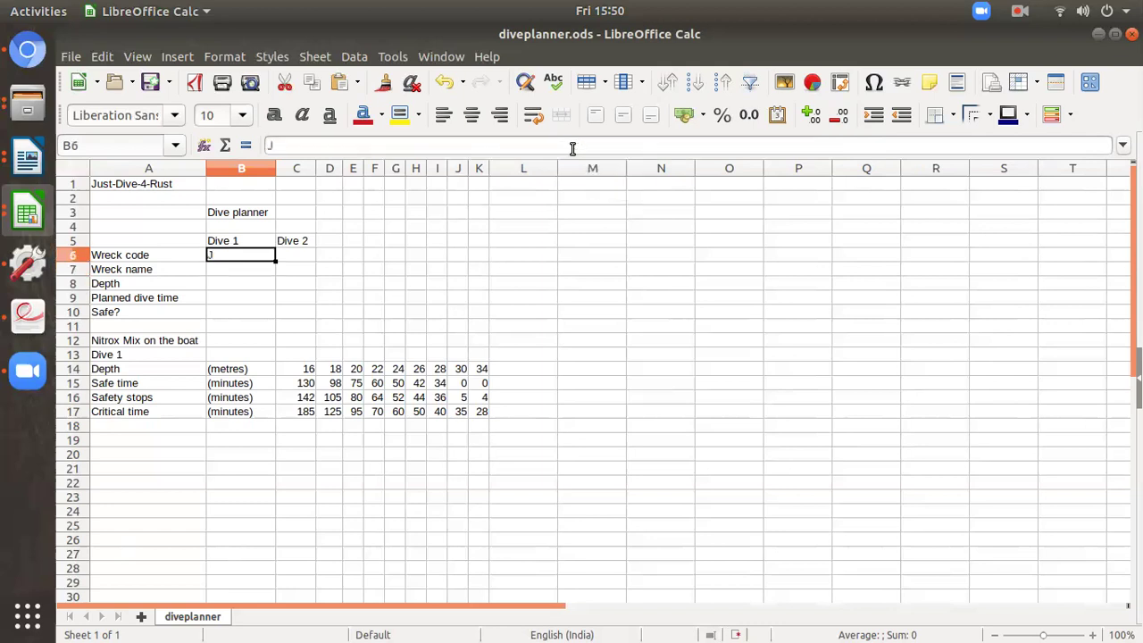
Step: Restart B7 as =VLOOKUP( using B6 as the lookup value
{"action": "key", "text": "Down"}
{"action": "type", "text": "="}
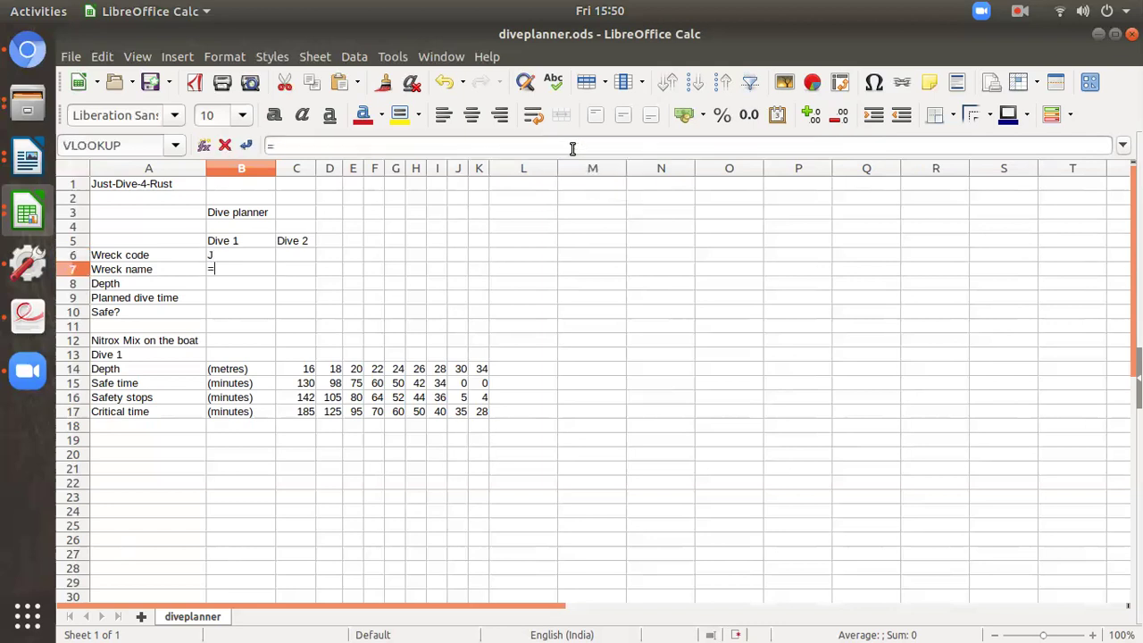
{"action": "type", "text": "vlookup"}
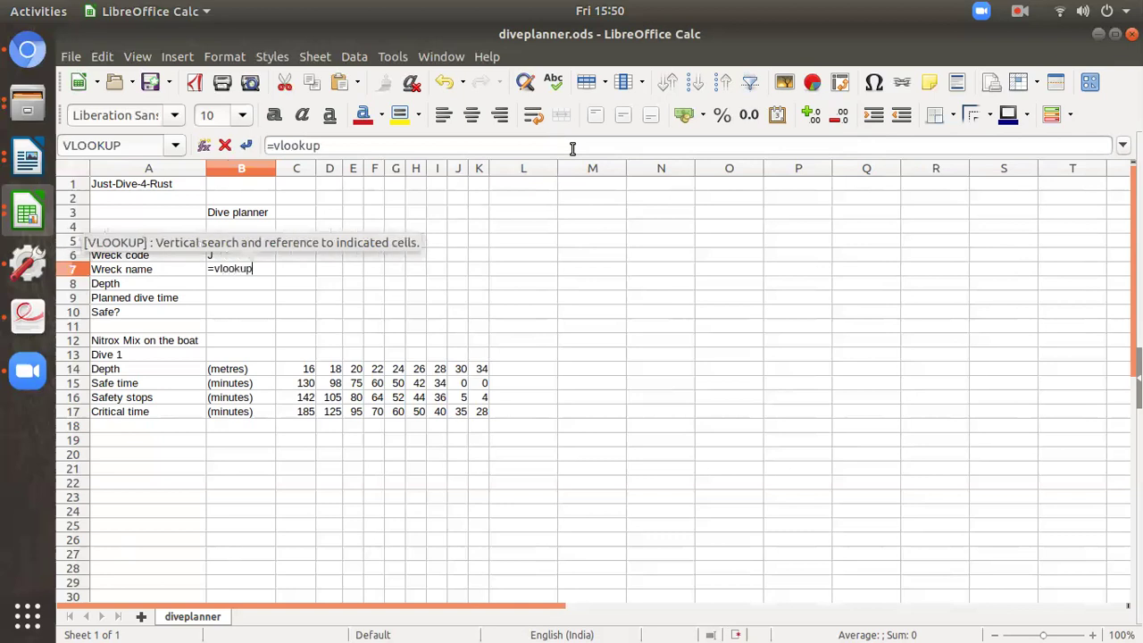
{"action": "type", "text": "("}
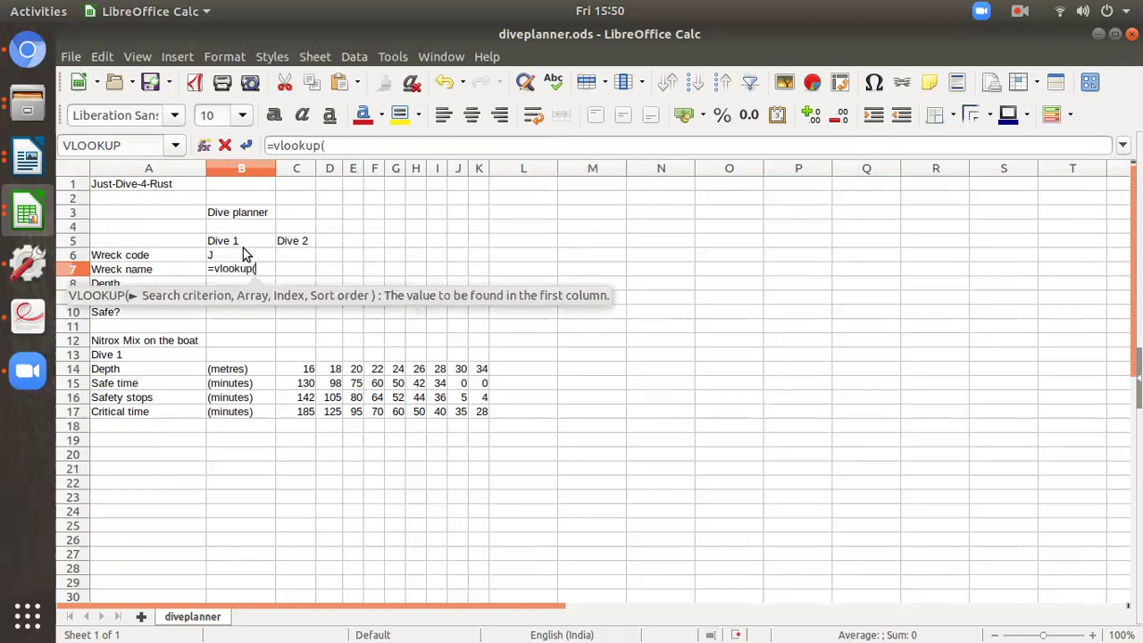
{"action": "left_click", "coordinate": [243, 250]}
{"action": "left_click", "coordinate": [378, 148]}
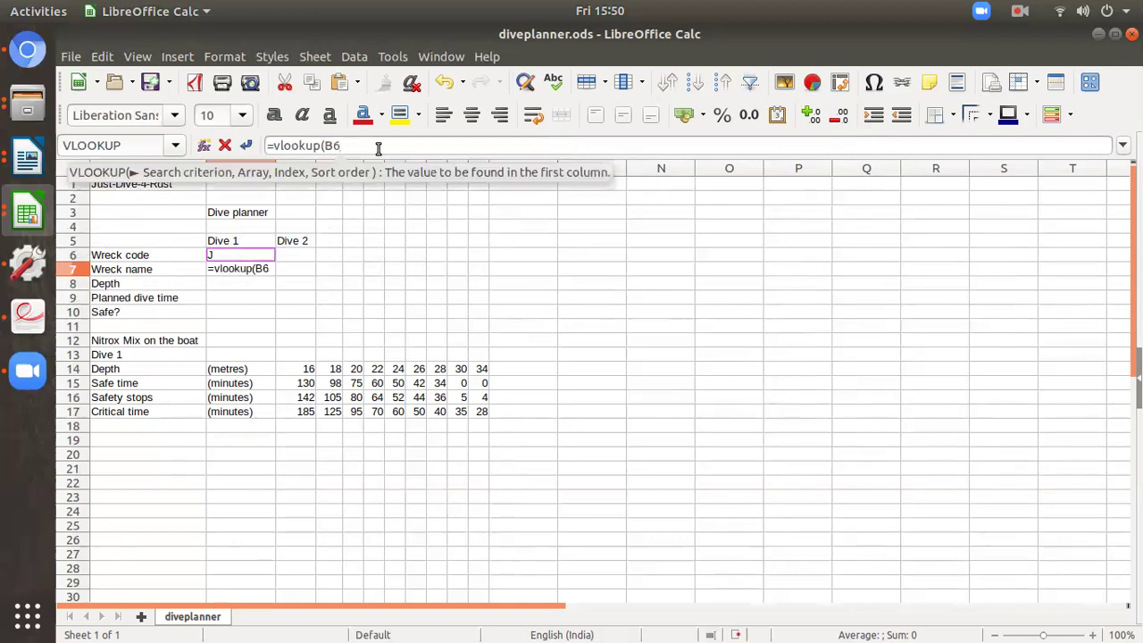
{"action": "type", "text": ","}
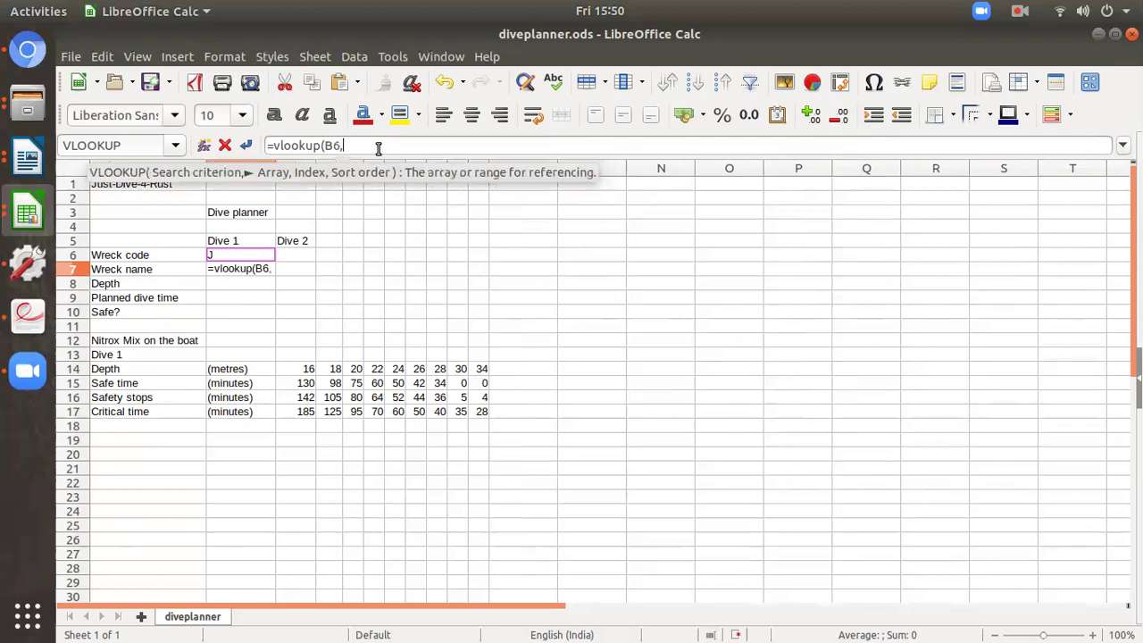
Step: Add wreck.ods A1:D23 as the array and column index 2
{"action": "mouse_move", "coordinate": [27, 211]}
{"action": "left_click", "coordinate": [225, 332]}
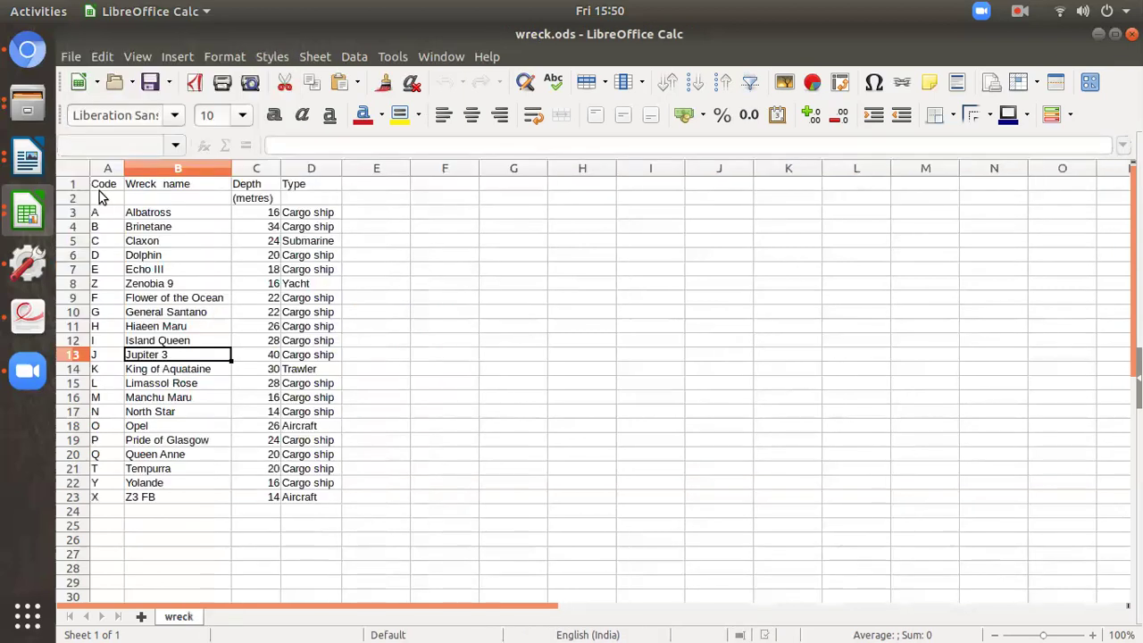
{"action": "left_click_drag", "start_coordinate": [98, 183], "coordinate": [313, 496]}
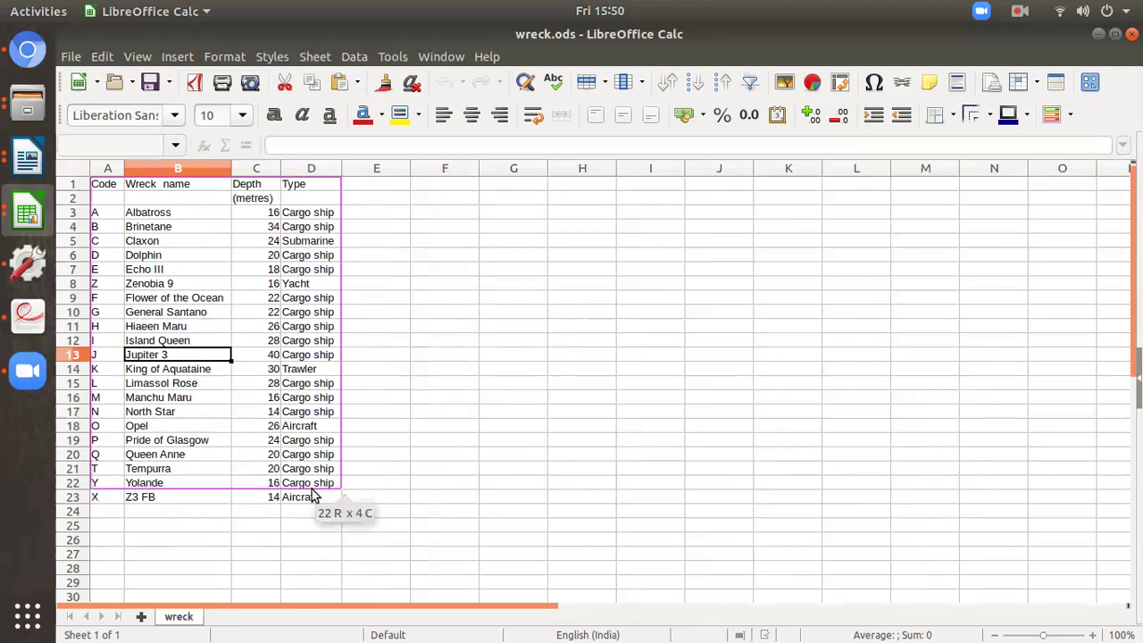
{"action": "left_click", "coordinate": [40, 211]}
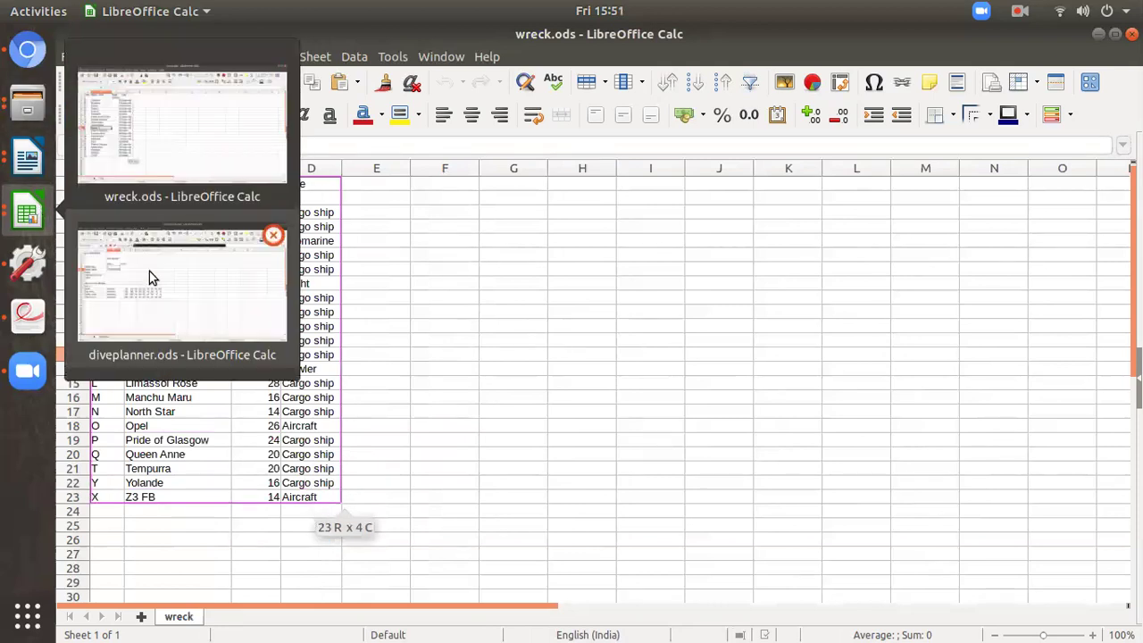
{"action": "left_click", "coordinate": [149, 272]}
{"action": "left_click", "coordinate": [858, 145]}
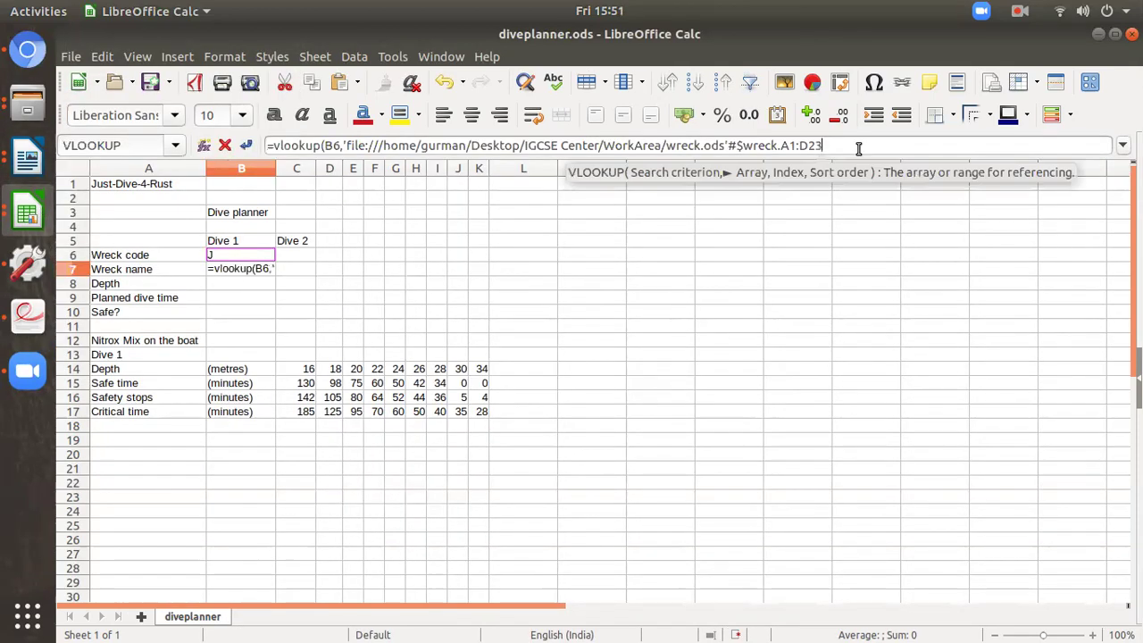
{"action": "type", "text": ",2"}
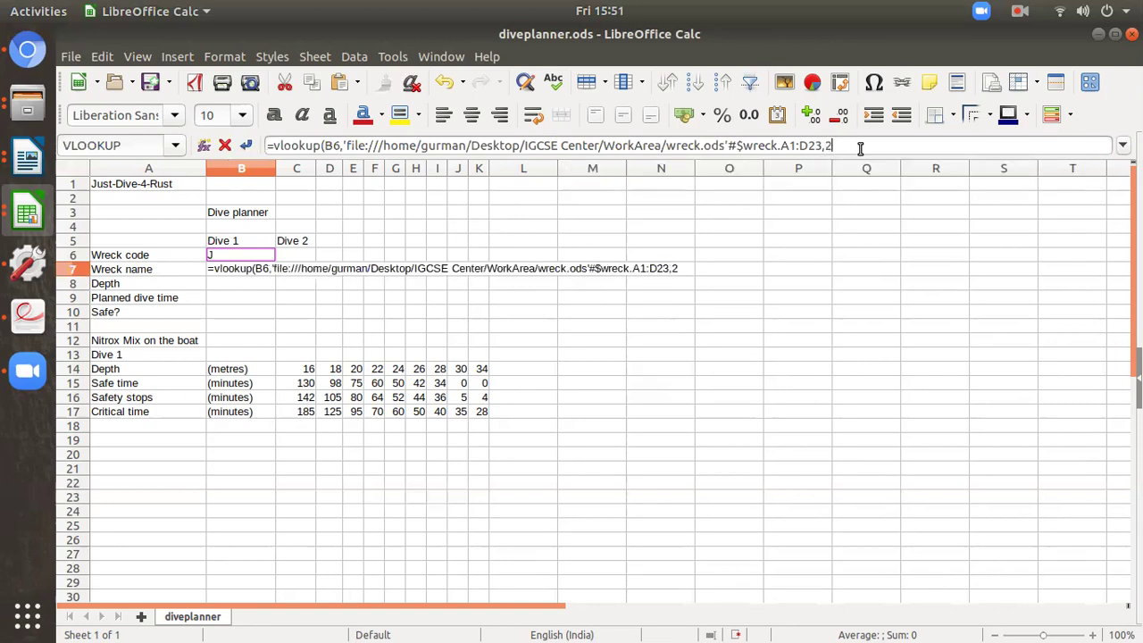
Step: Recheck wreck.ods columns, then close the formula with exact match 0 and commit it
{"action": "left_click", "coordinate": [36, 214]}
{"action": "left_click", "coordinate": [179, 332]}
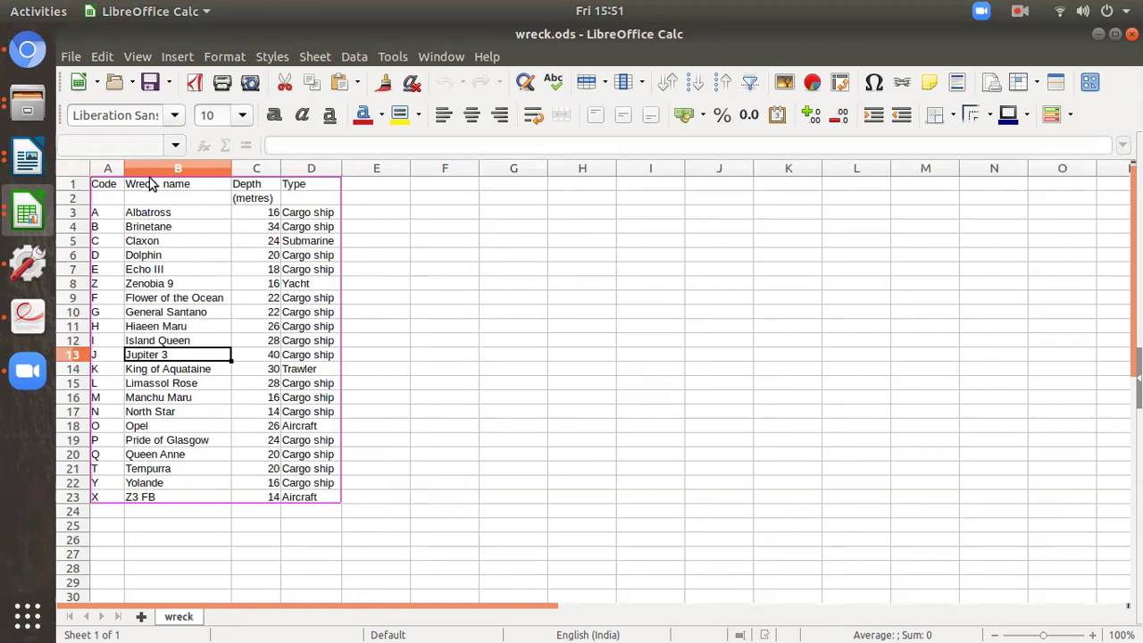
{"action": "left_click", "coordinate": [25, 196]}
{"action": "left_click", "coordinate": [79, 252]}
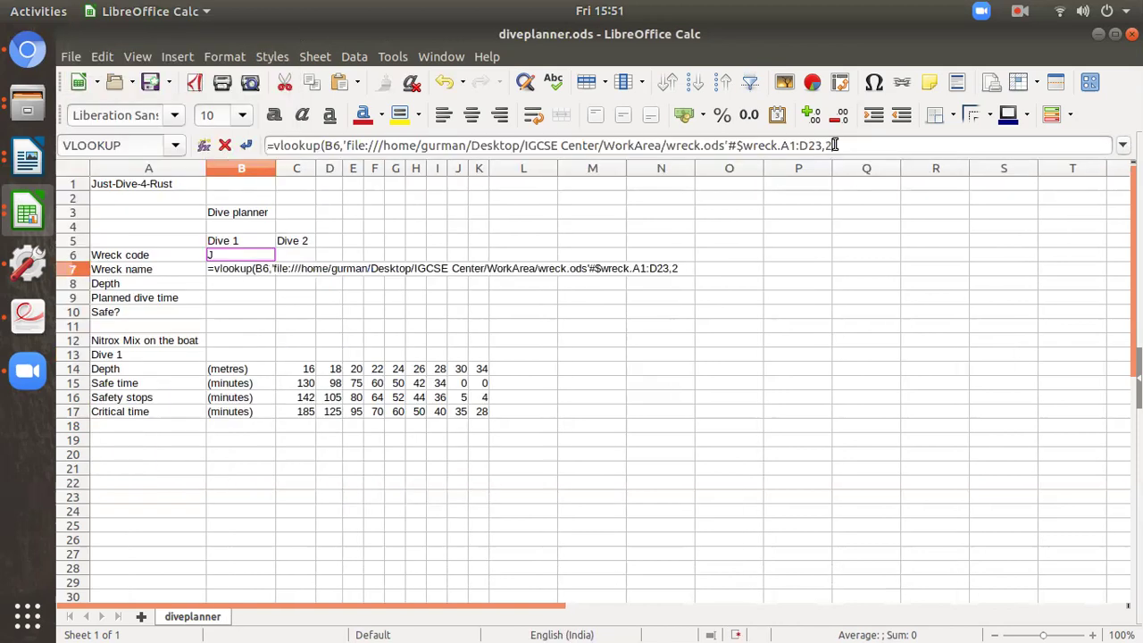
{"action": "type", "text": ","}
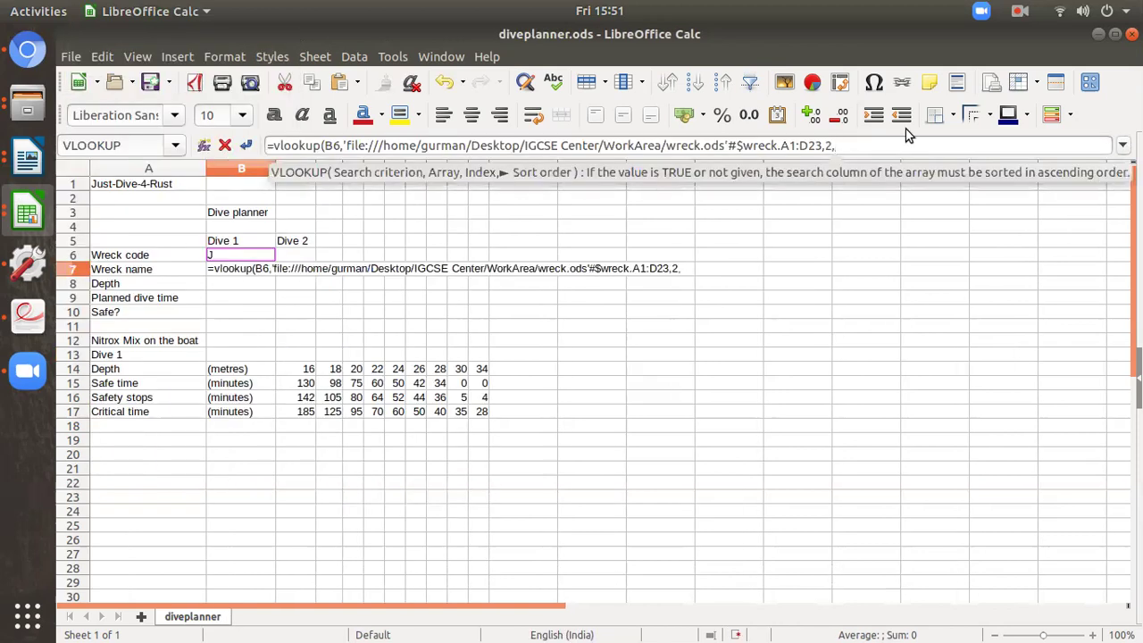
{"action": "type", "text": "0)"}
{"action": "key", "text": "Return"}
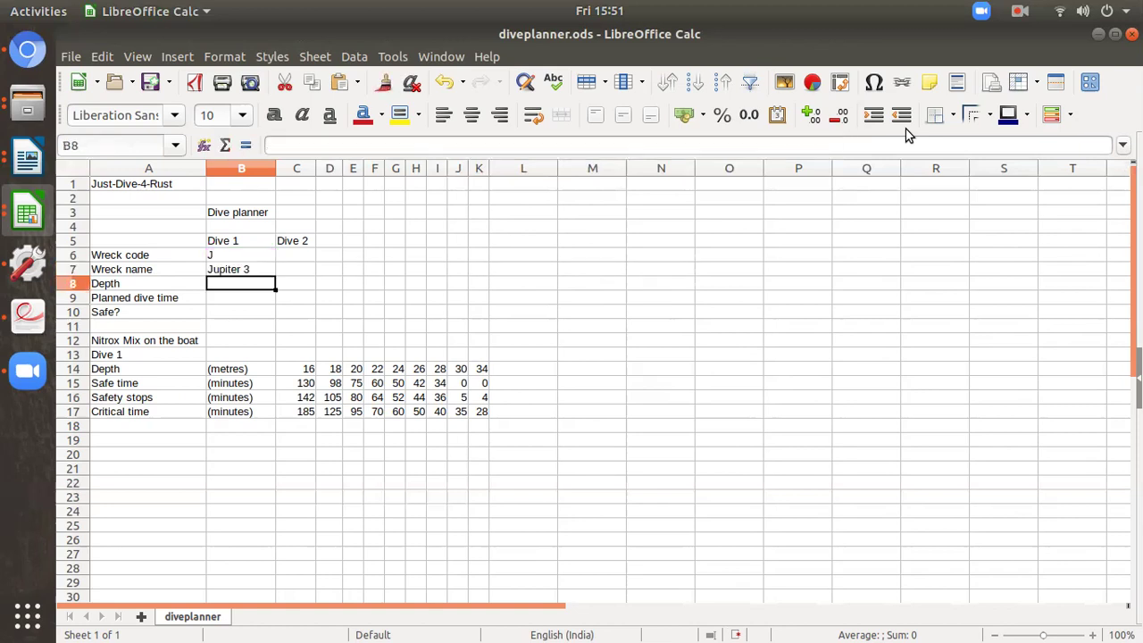
{"action": "key", "text": "Up"}
{"action": "key", "text": "Up"}
Step: Enter wreck code C in B6 so the B7 VLOOKUP returns Claxon
{"action": "type", "text": "C"}
{"action": "key", "text": "Return"}
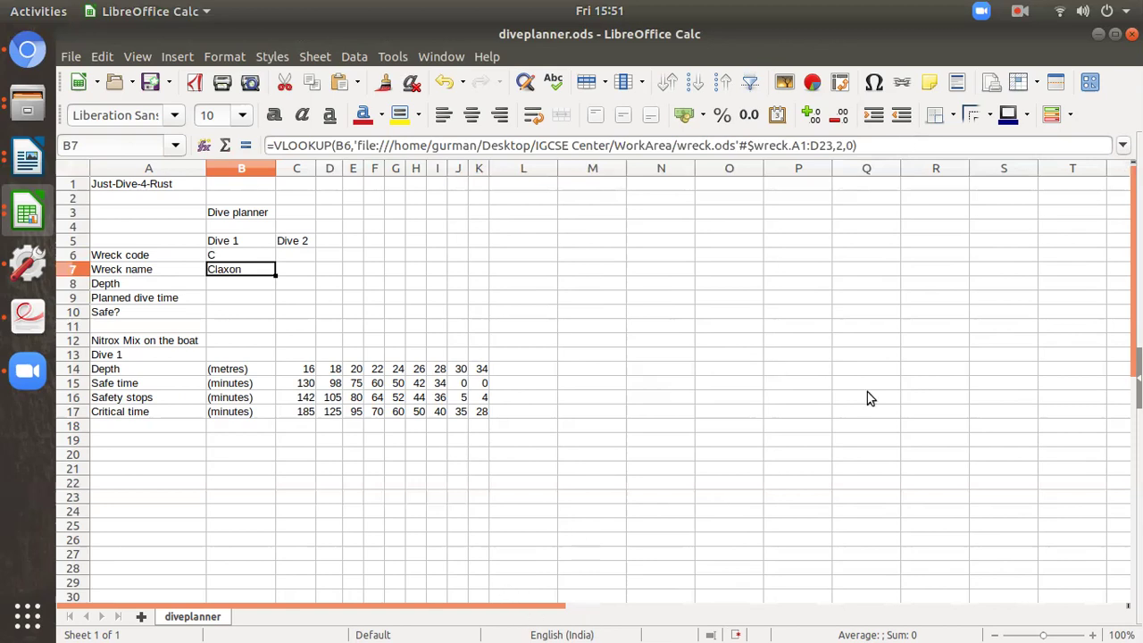
{"action": "left_click", "coordinate": [1022, 10]}
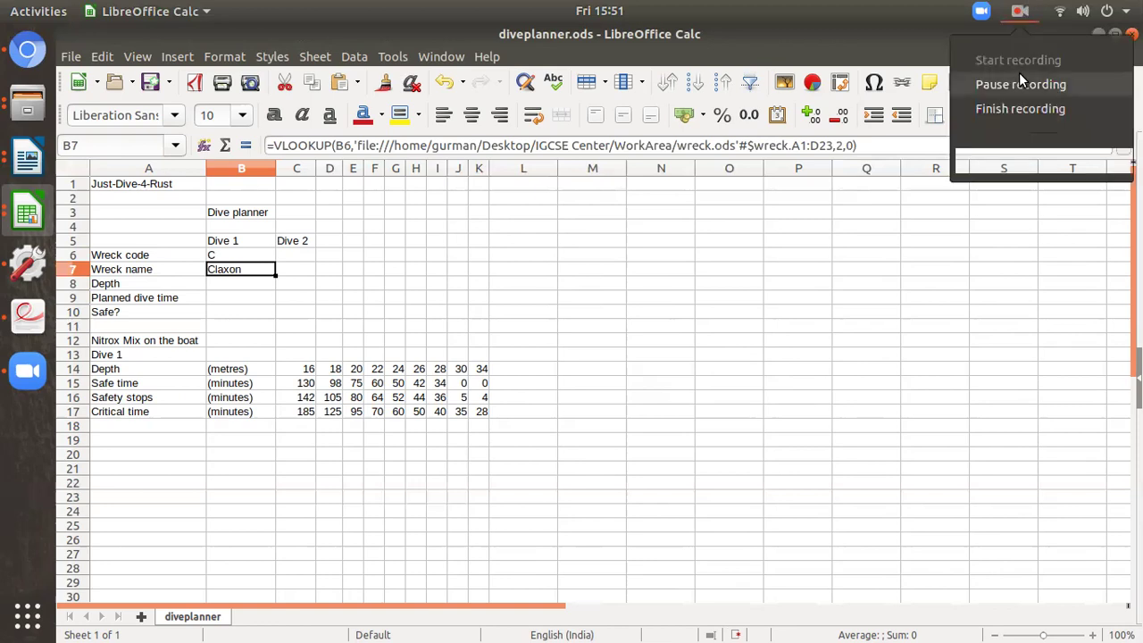